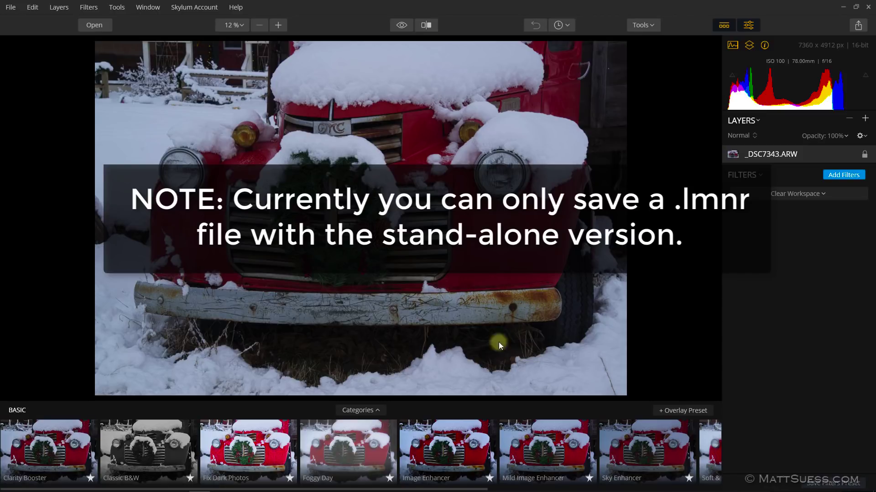
Apply the Suess Subtle Improvements preset from the Custom category to the truck photo
left_click(373, 410)
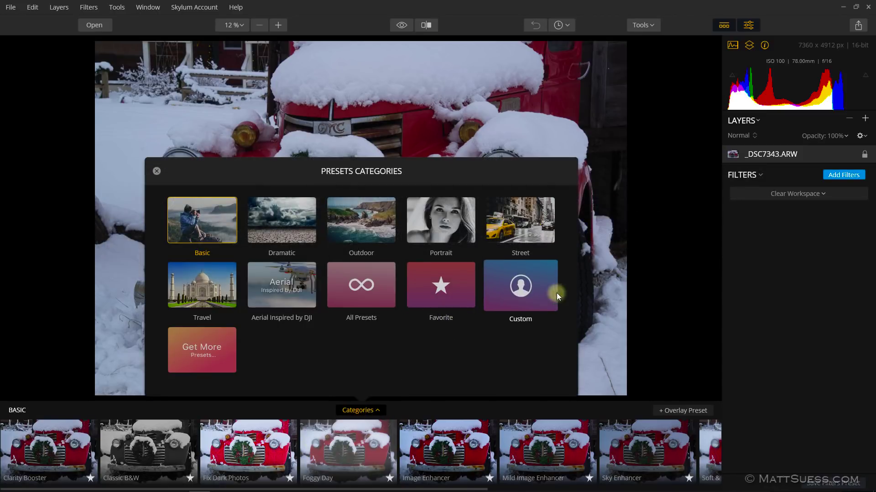
left_click(521, 290)
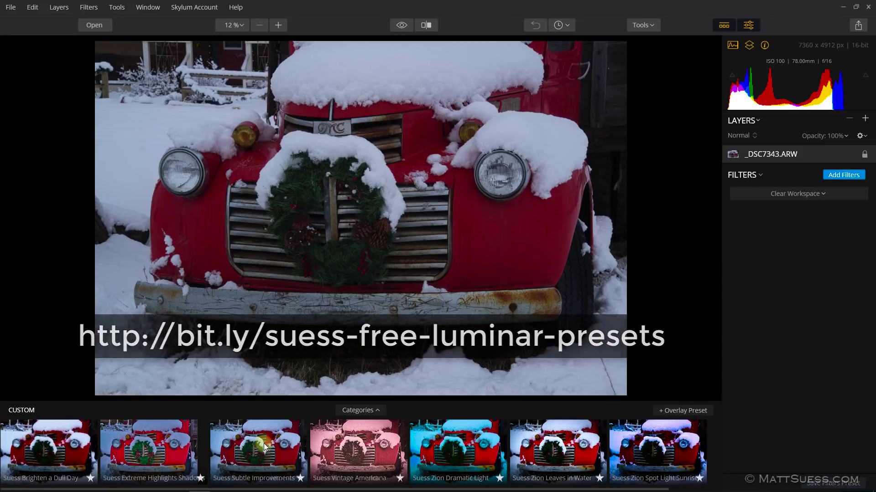
left_click(269, 445)
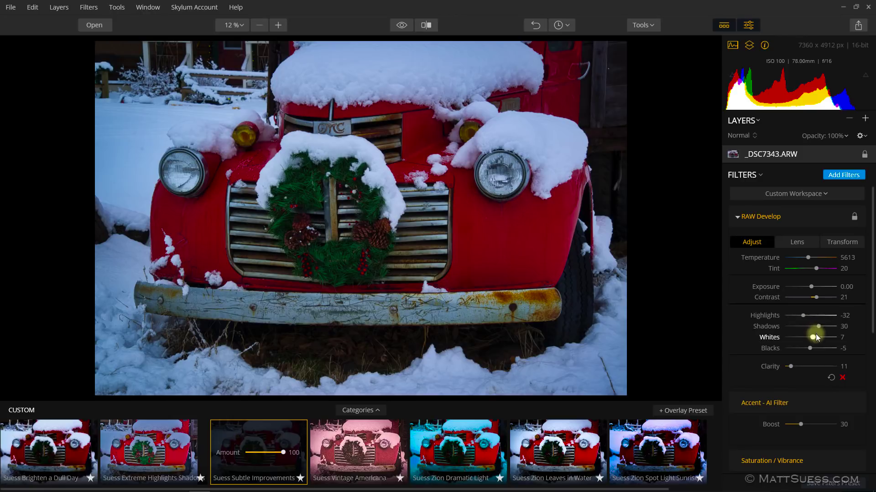
Set Clarity to 21 and Highlights to -46 in the RAW Develop filter
left_click_drag(790, 367, 796, 367)
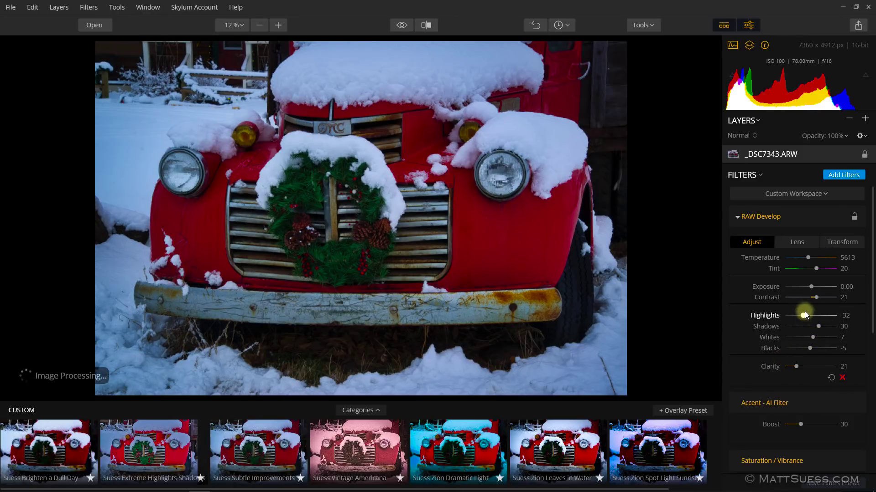
left_click_drag(816, 315, 798, 314)
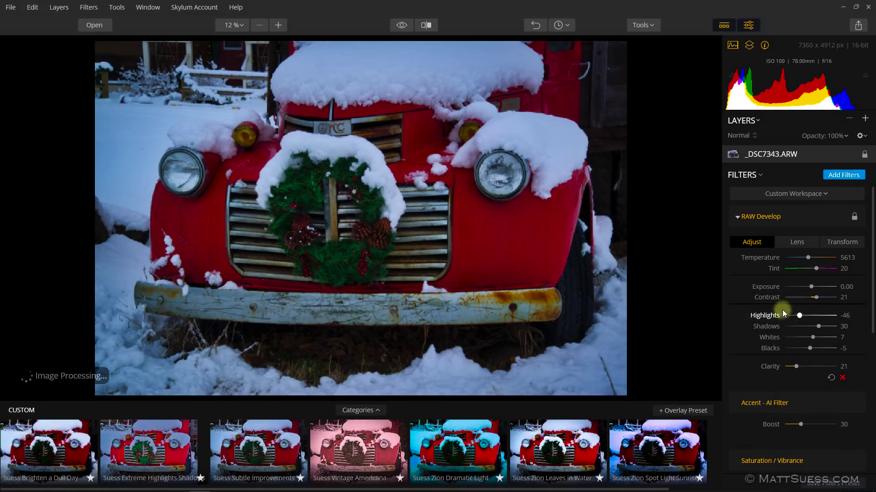
left_click(202, 274)
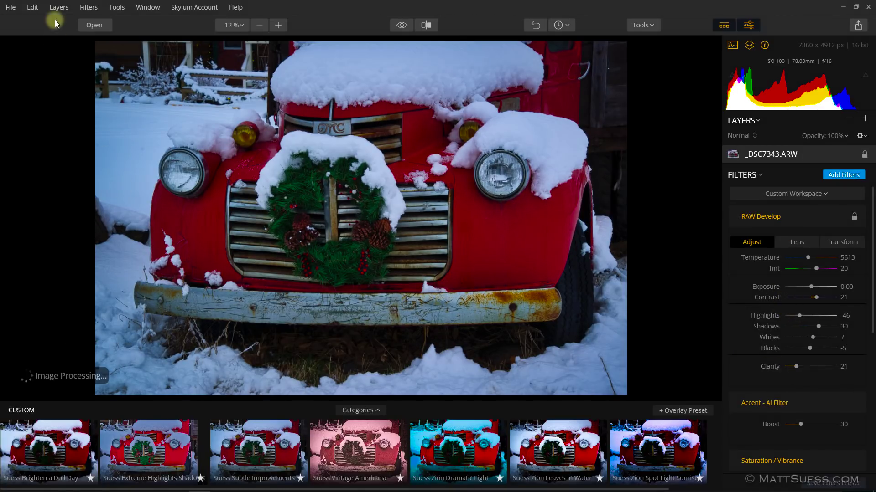
Save the edited photo as an .lmnr image document named red truck in the 100MSDCF folder
left_click(11, 7)
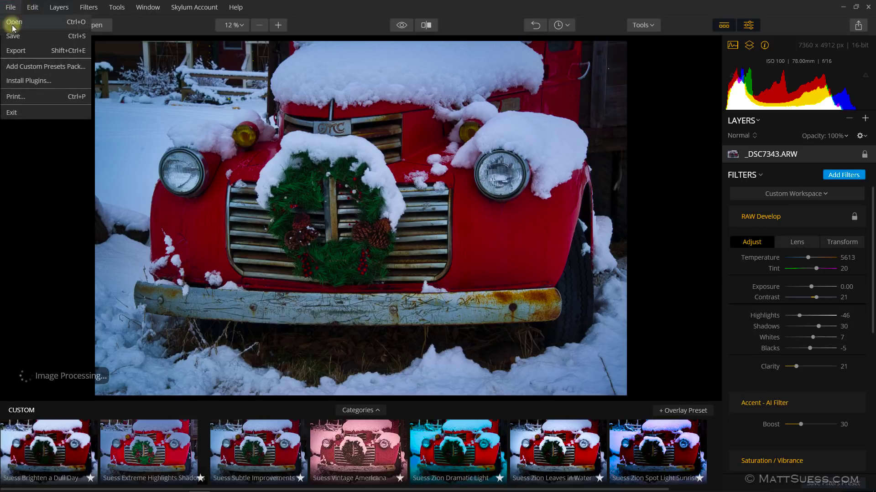
left_click(18, 38)
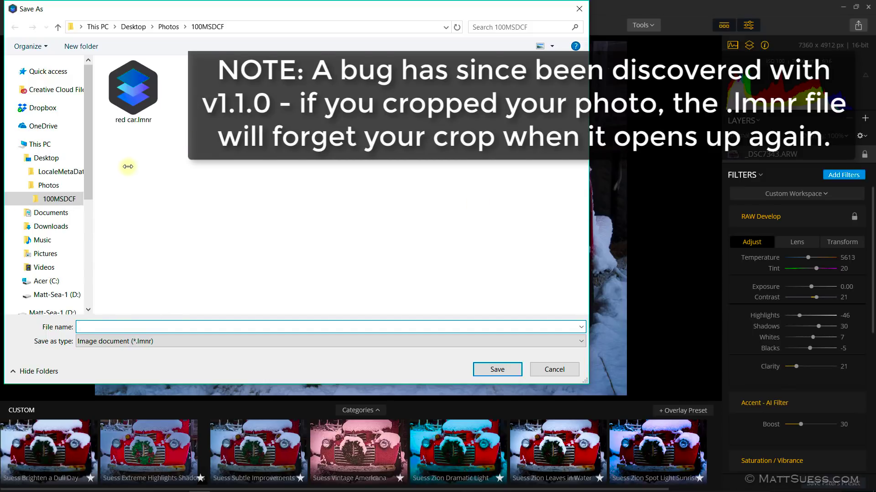
left_click(122, 329)
type("re")
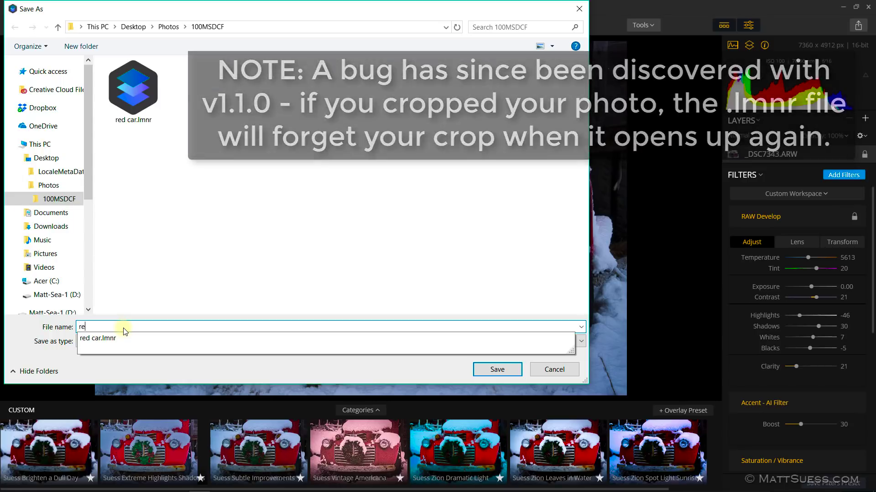
type("d truck")
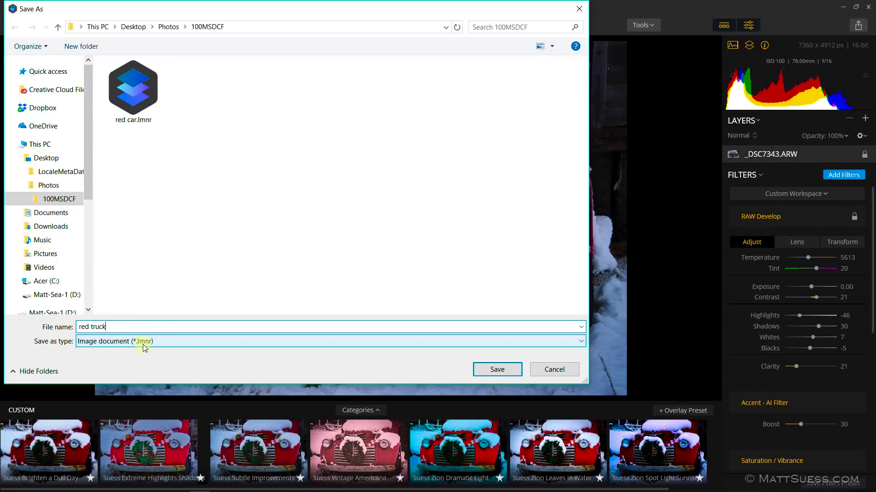
left_click(489, 371)
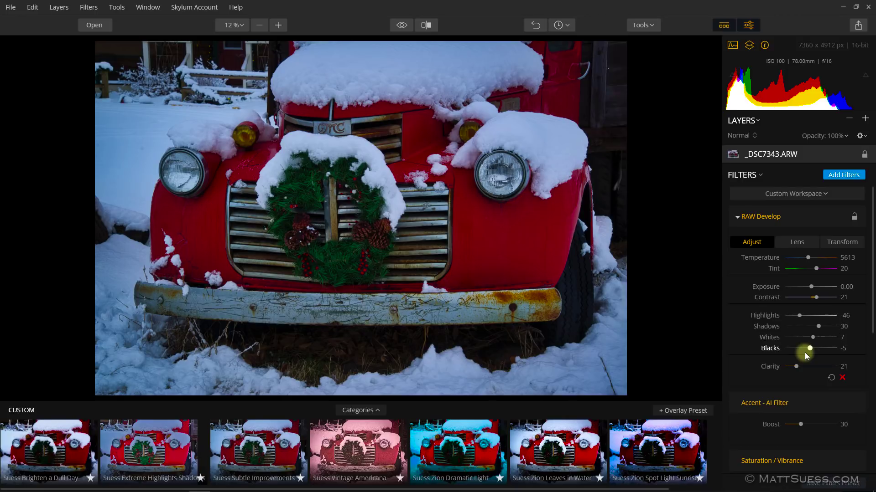
Close Luminar, check that red truck.lmnr is in the 100MSDCF folder, and relaunch Luminar
left_click(868, 7)
left_click(427, 290)
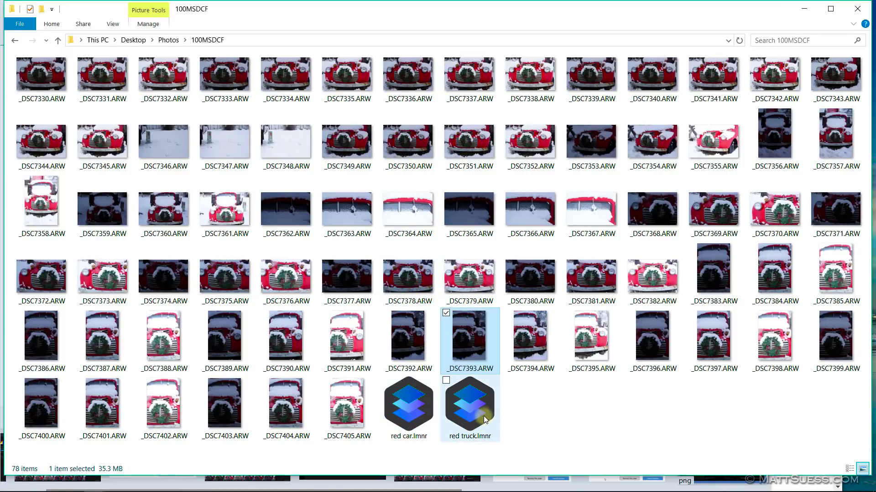
mouse_move(324, 487)
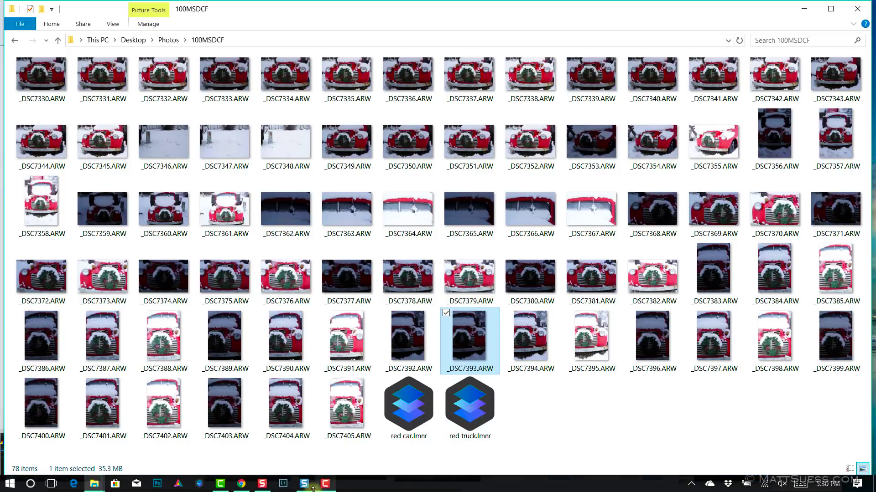
left_click(200, 484)
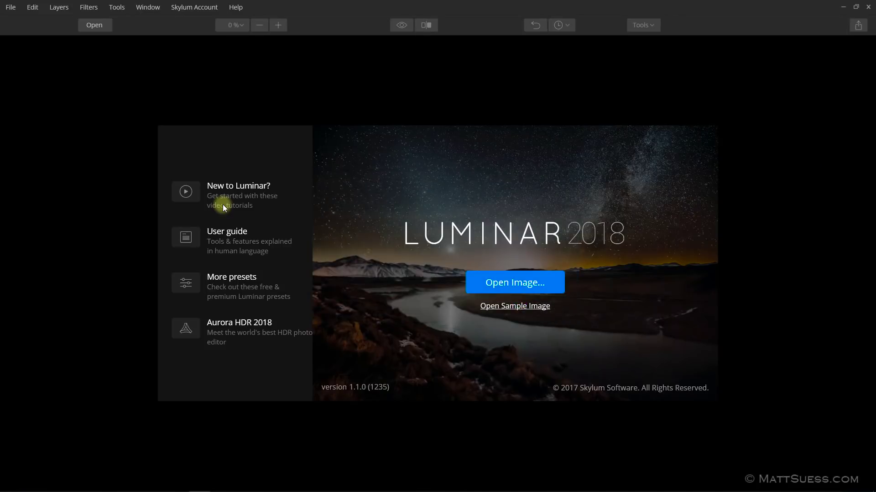
Open red truck.lmnr from the 100MSDCF folder and check its edit history
left_click(11, 7)
left_click(15, 25)
scroll(448, 292, "down", 10)
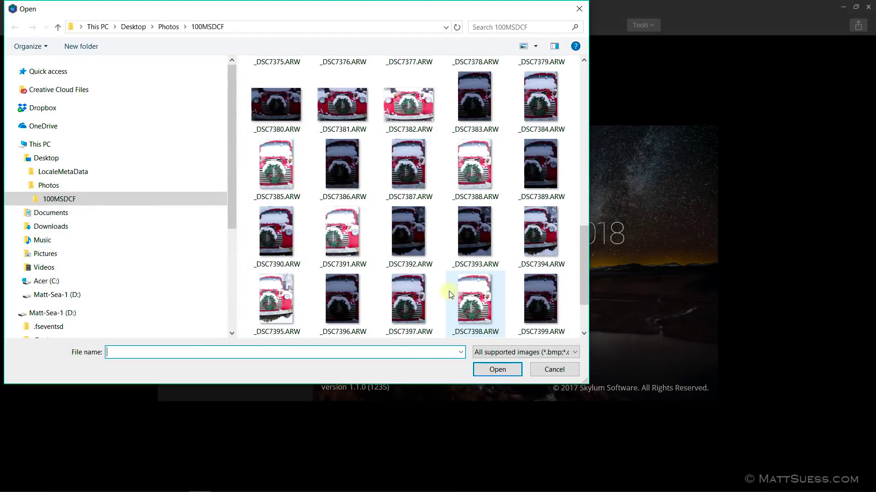
left_click(449, 293)
left_click(400, 296)
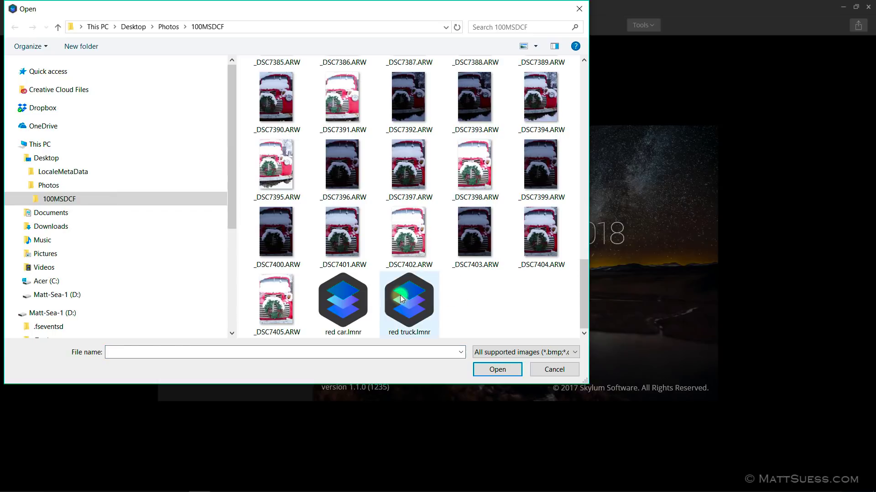
left_click(516, 369)
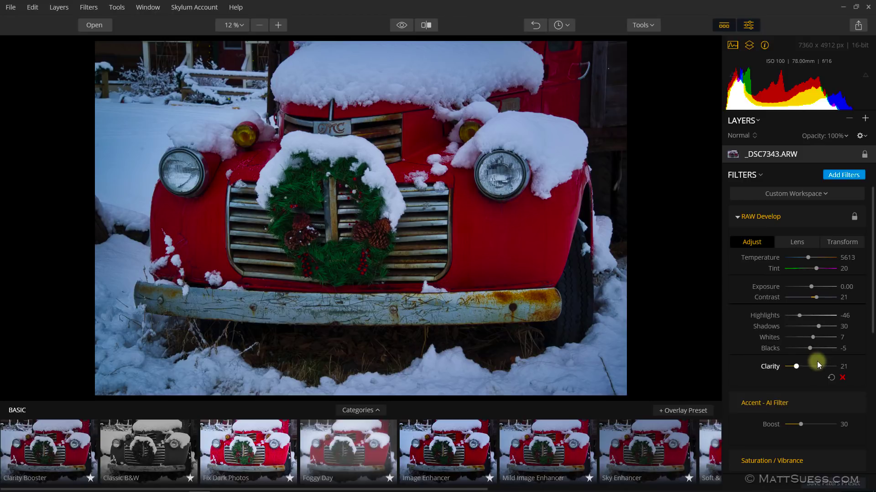
left_click(568, 26)
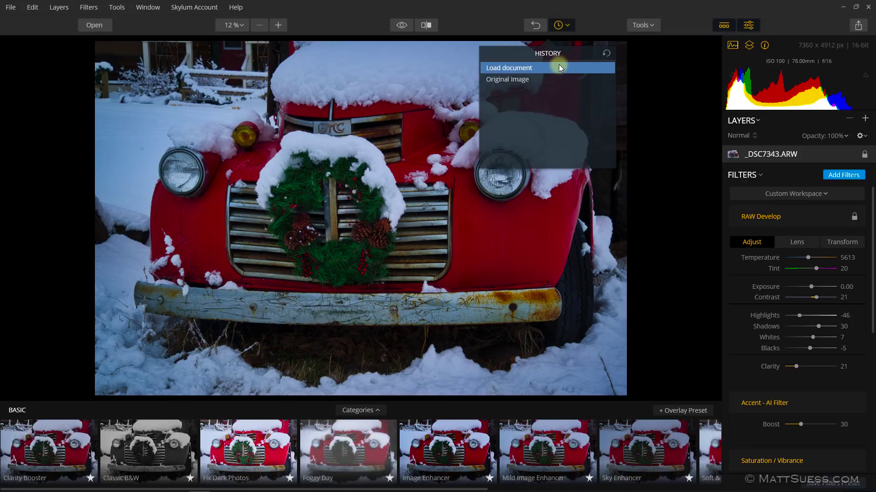
left_click(569, 24)
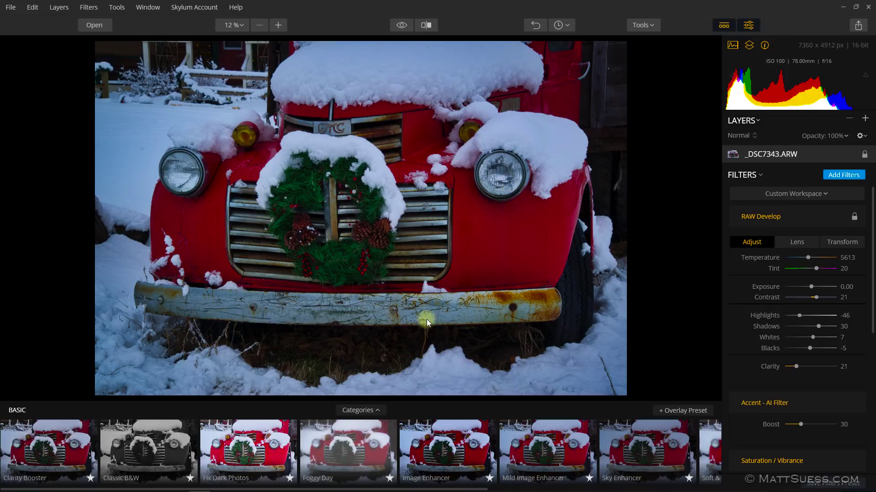
Apply the Suess Vintage Americana preset from the Custom category to the photo
left_click(365, 411)
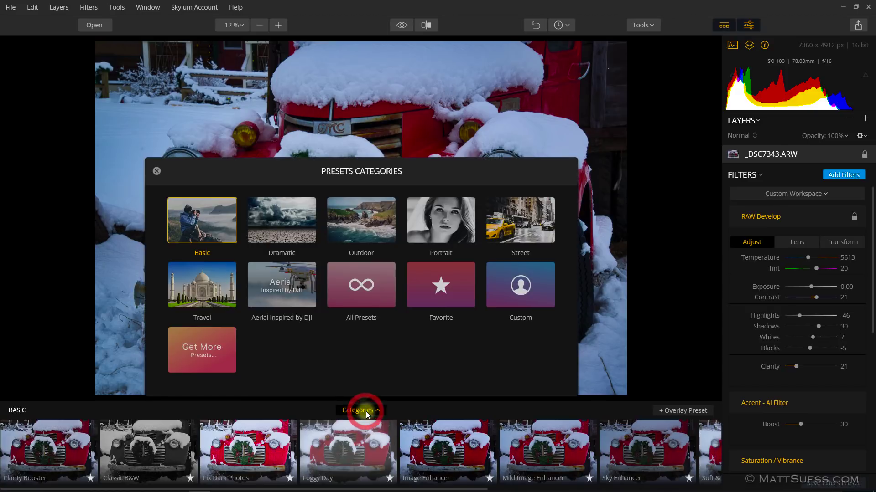
left_click(512, 285)
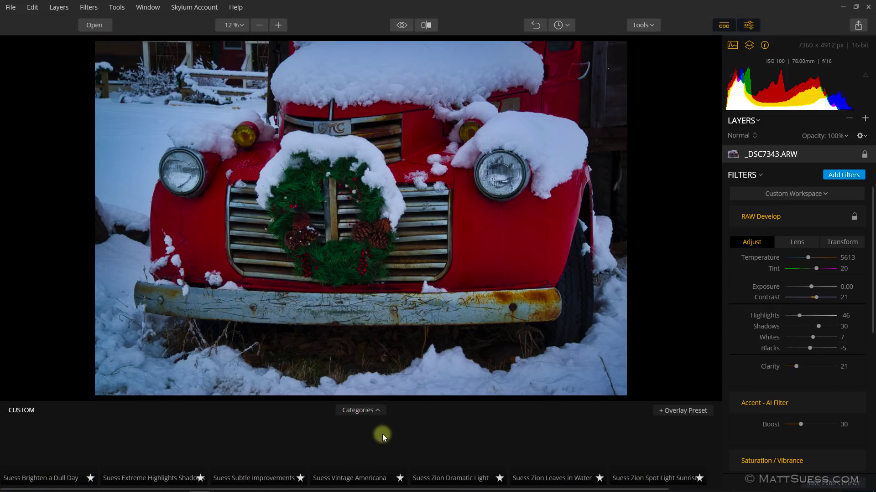
left_click(347, 443)
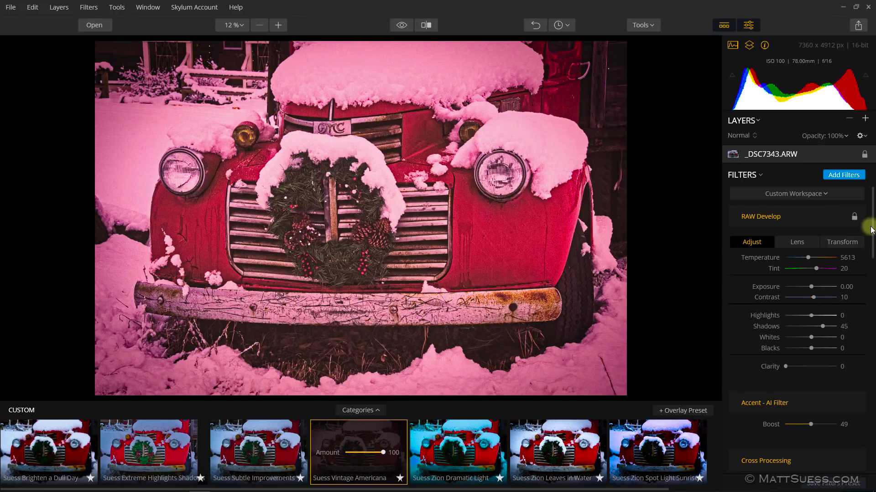
Examine the LUT choices offered in the LUT Mapping filter, keeping Wooden selected
mouse_move(869, 228)
left_mouse_down()
mouse_move(866, 343)
mouse_move(861, 358)
mouse_move(845, 362)
left_mouse_up()
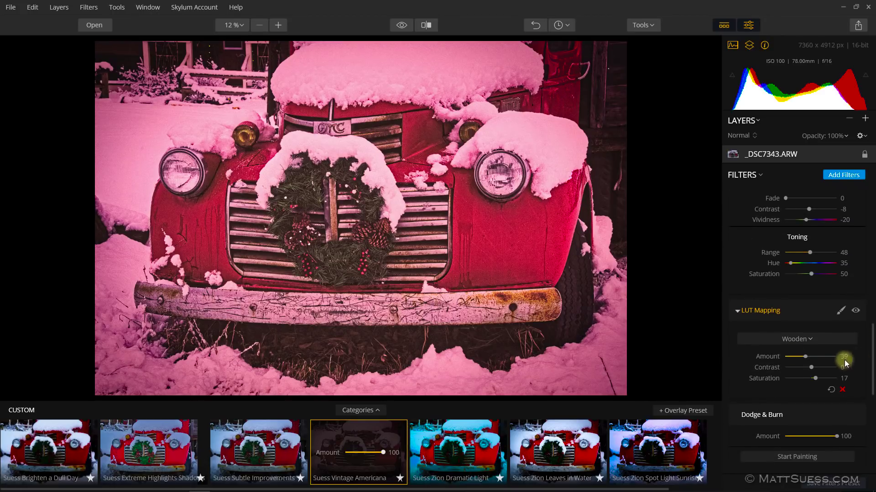
left_click(810, 340)
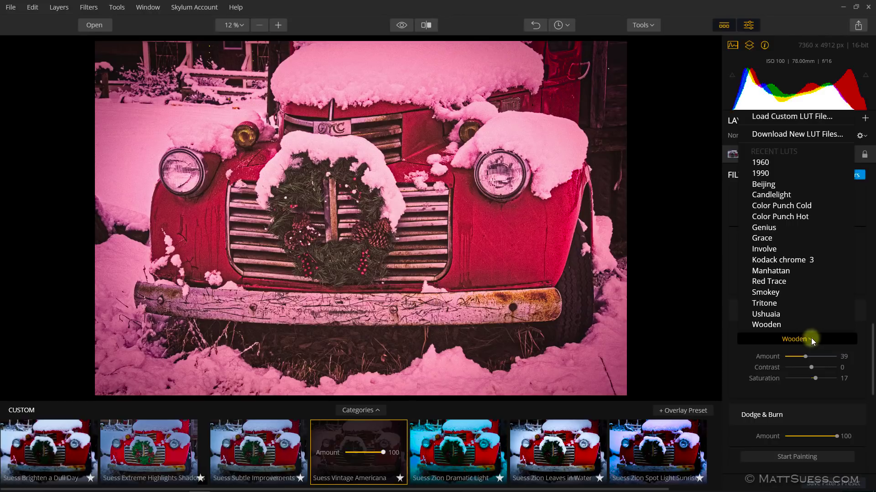
left_click(729, 338)
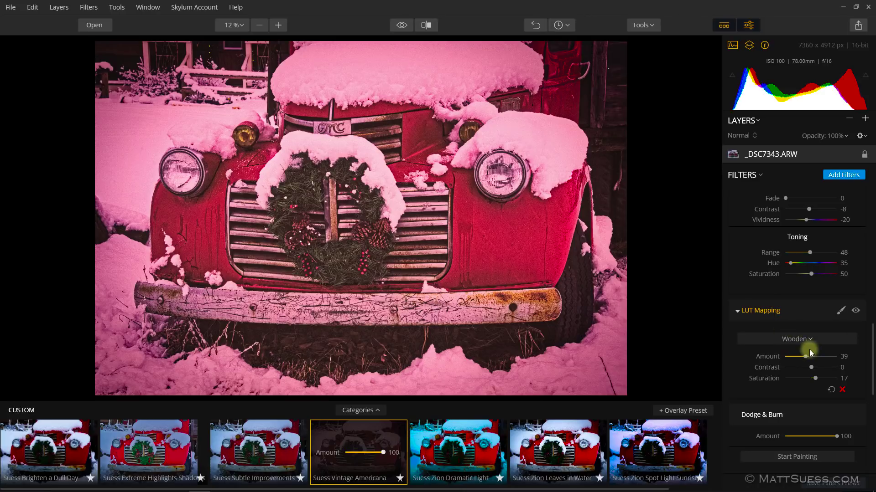
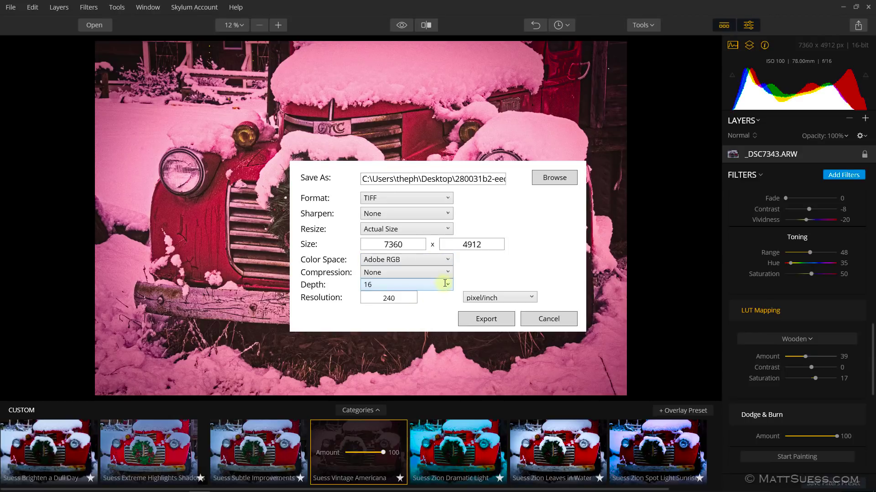
Set both sharpening and compression to None for the TIFF export
key("alt+Tab")
left_click(420, 213)
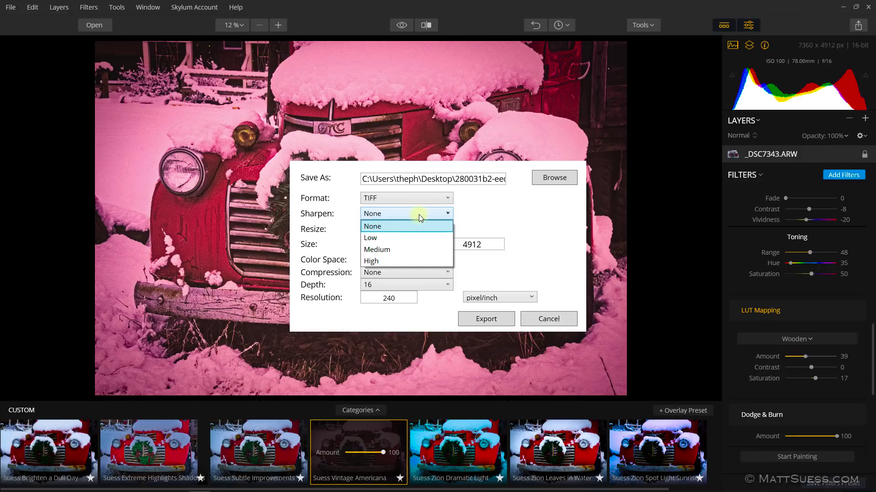
left_click(372, 225)
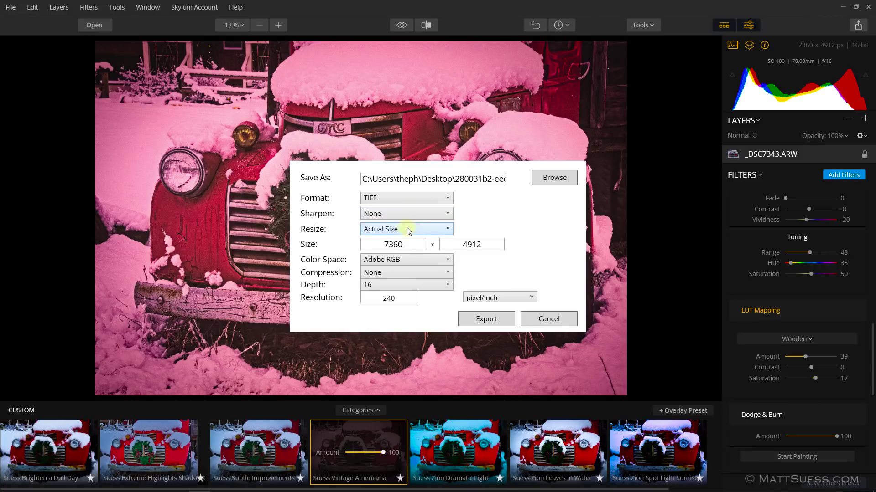
left_click(411, 274)
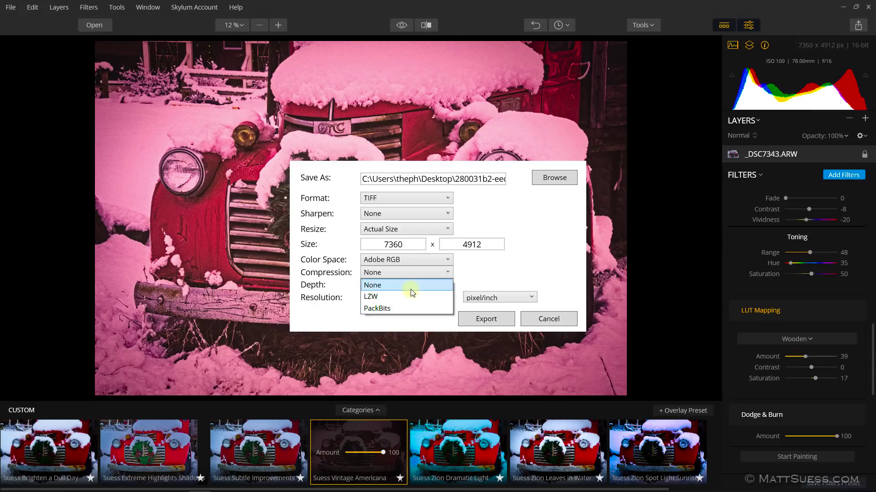
left_click(411, 286)
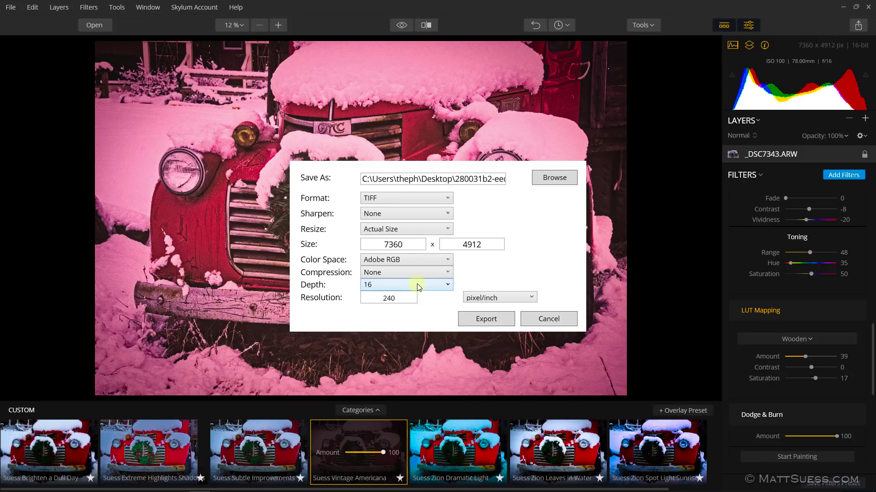
left_click(386, 298)
Compare the export options for the JPEG and Photoshop formats, return the format to TIFF, and cancel the export
left_click(446, 199)
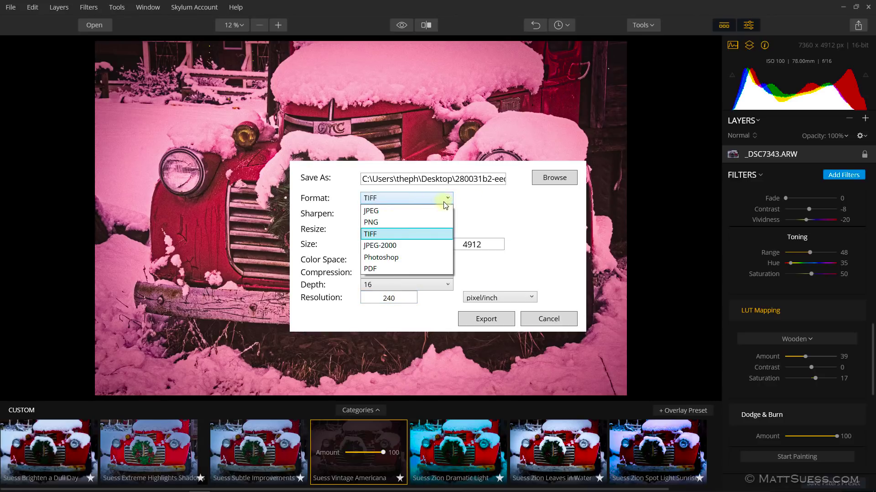
left_click(436, 215)
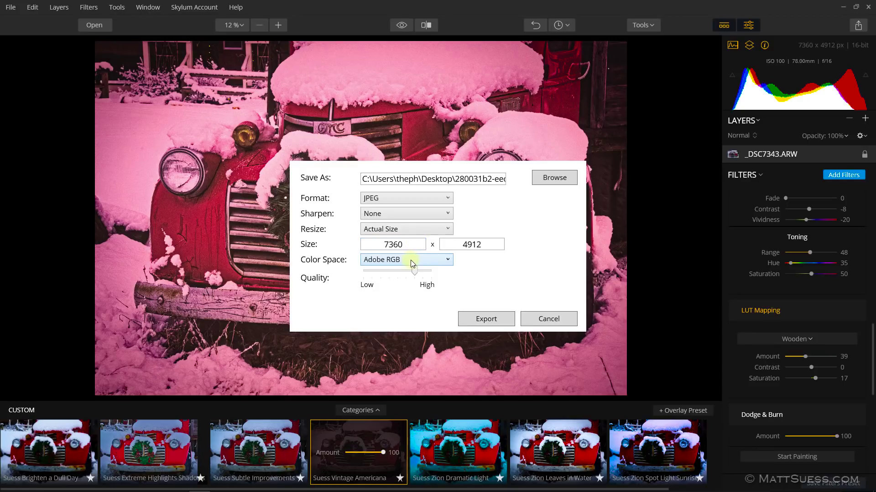
left_click(431, 199)
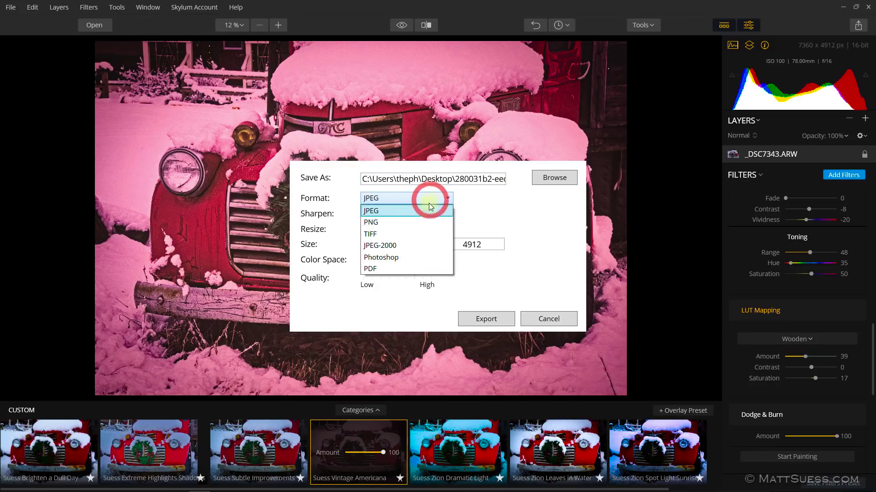
left_click(428, 258)
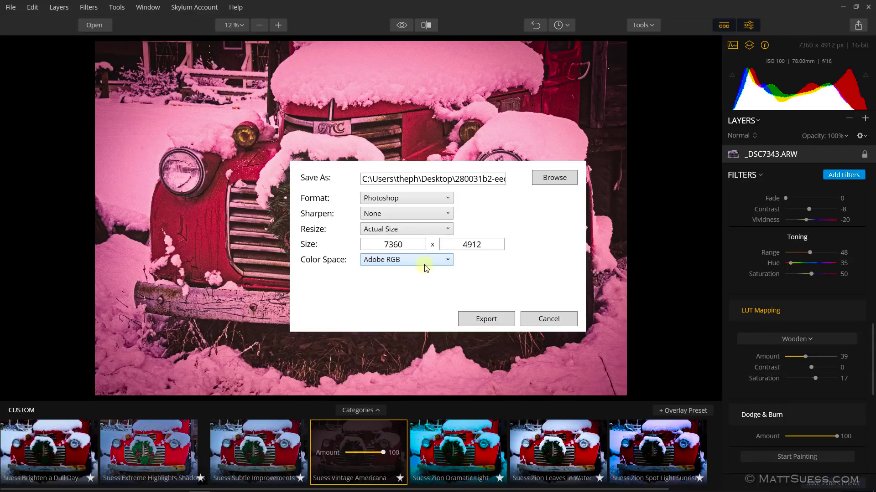
left_click(428, 199)
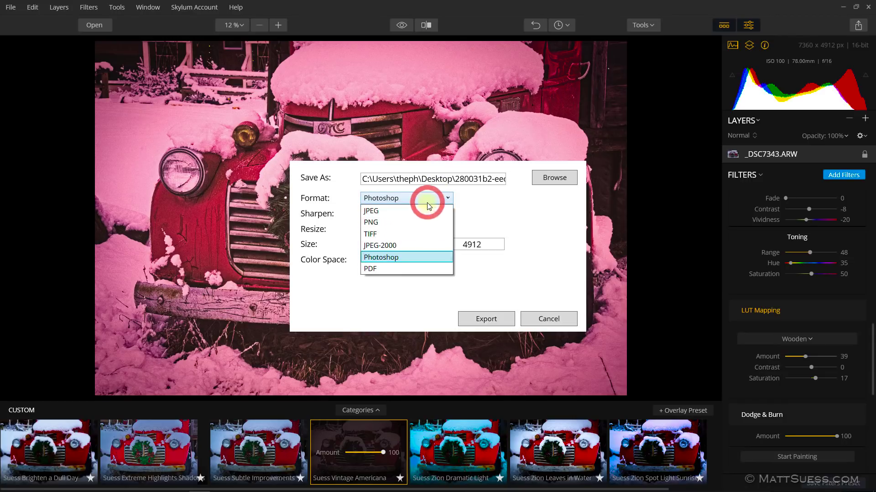
left_click(427, 234)
left_click(549, 315)
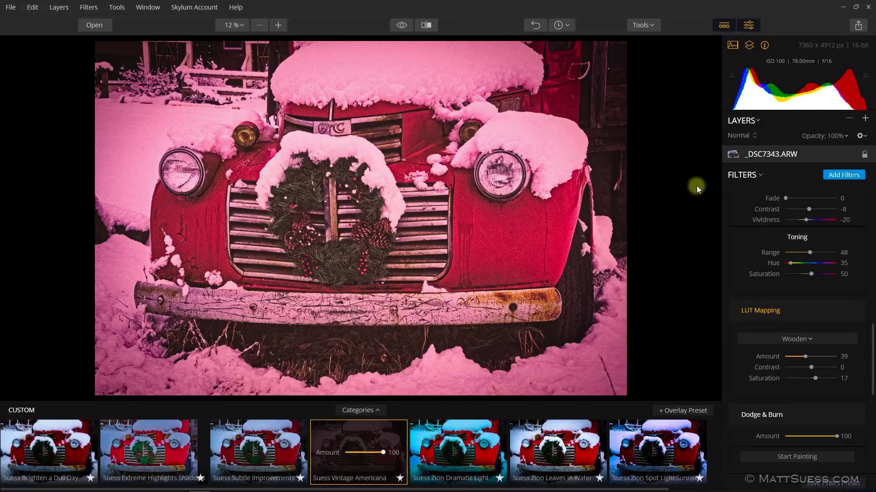
Add a new adjustment layer with a Brilliance / Warmth filter and set its Warmth to 24
left_click(865, 118)
left_click(842, 139)
left_click(828, 194)
left_click(641, 174)
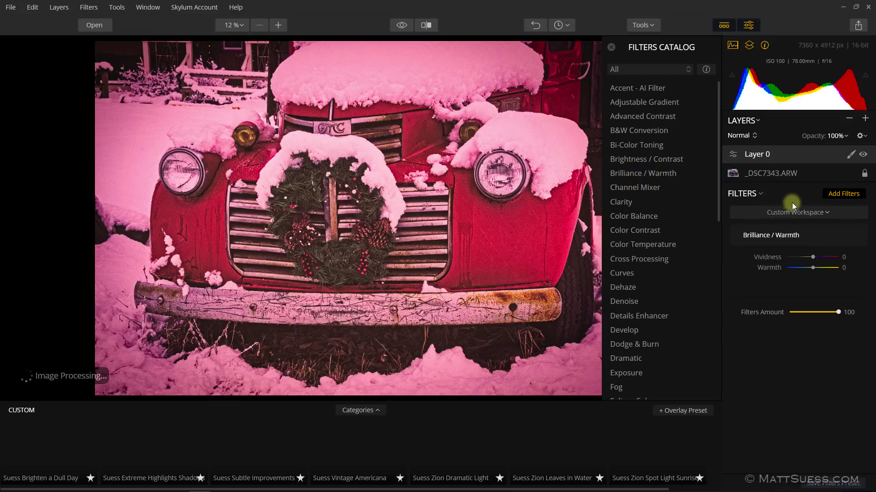
left_click(610, 47)
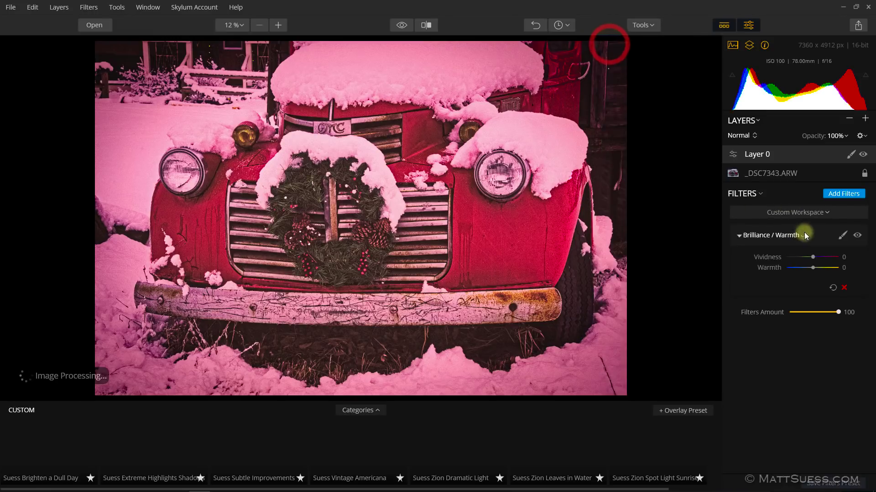
left_click(819, 268)
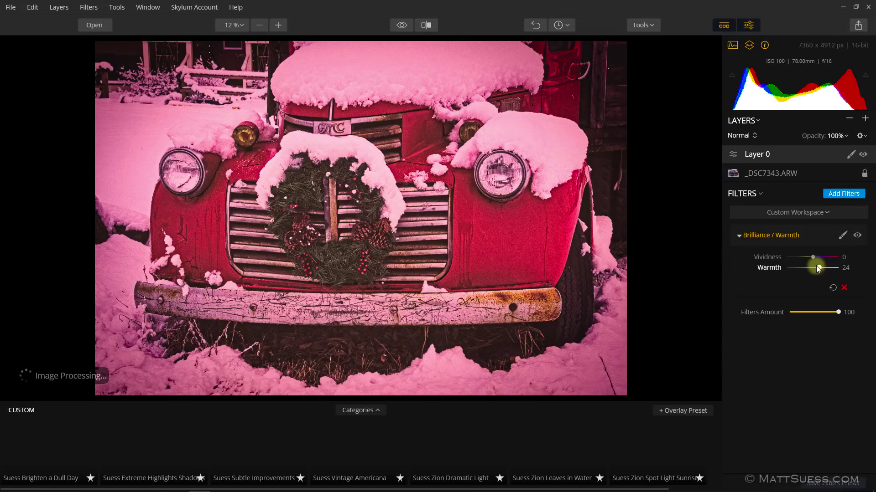
Start a brush mask on Layer 0 and look over its invert, fill, copy, paste, density and feather options
left_click(850, 157)
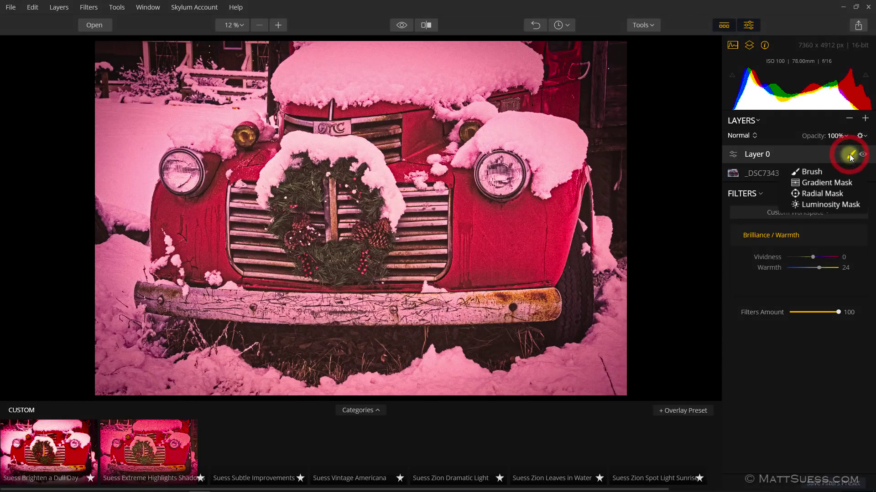
left_click(828, 176)
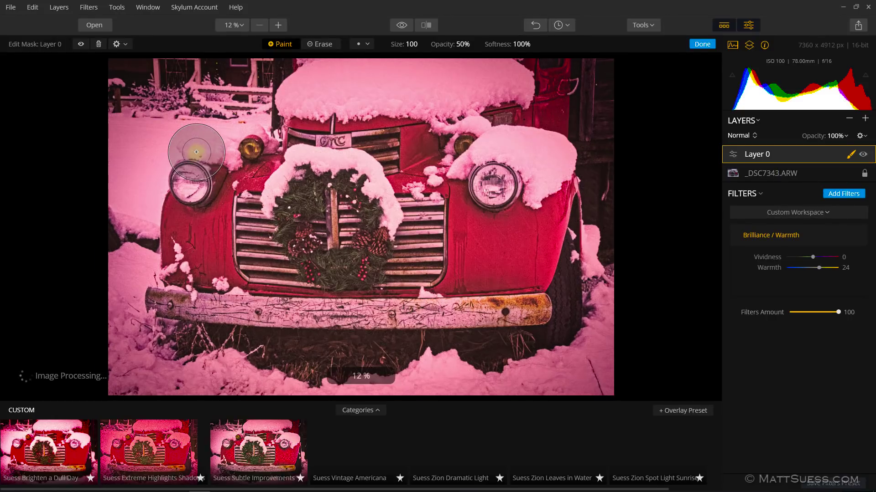
left_click(122, 44)
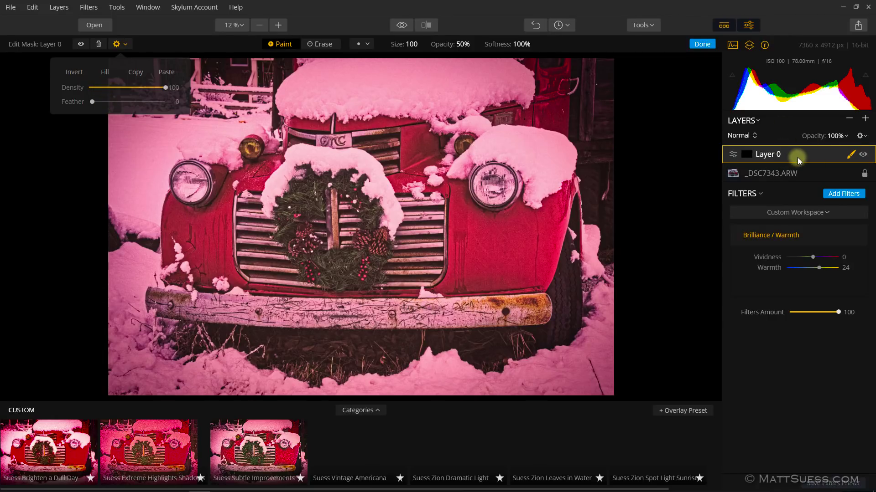
left_click(636, 221)
key("alt+Tab")
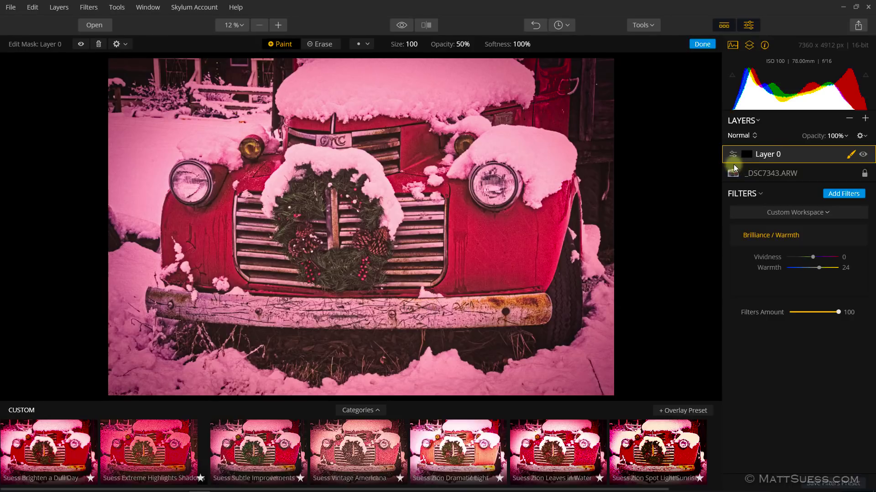
left_click(123, 45)
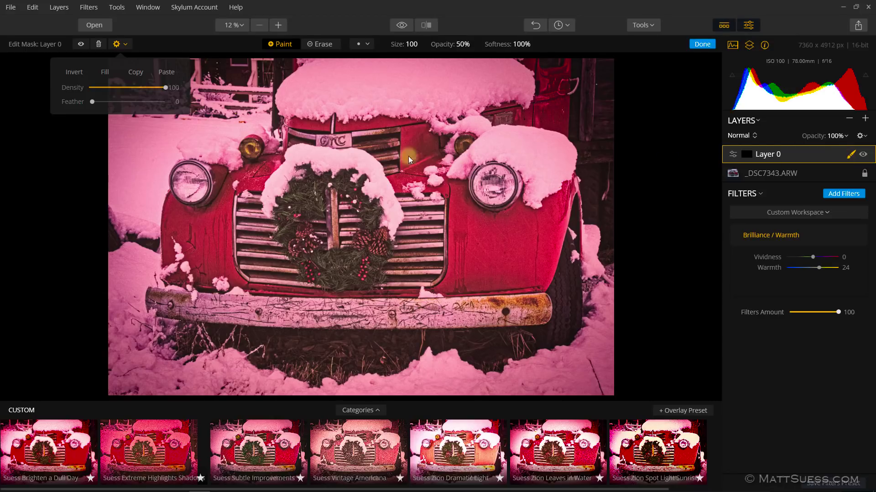
Show the mask overlay and paint a soft horizontal band across the headlights and wreath at 50% brush opacity
left_click(80, 45)
mouse_move(371, 198)
left_mouse_down()
mouse_move(278, 189)
mouse_move(438, 193)
left_mouse_up()
mouse_move(158, 193)
left_mouse_down()
mouse_move(413, 192)
mouse_move(232, 192)
left_mouse_up()
Set the mask brush to 100% opacity and 38% softness, and repaint the band across the headlights and wreath
scroll(472, 43, "down", 2)
left_click(471, 42)
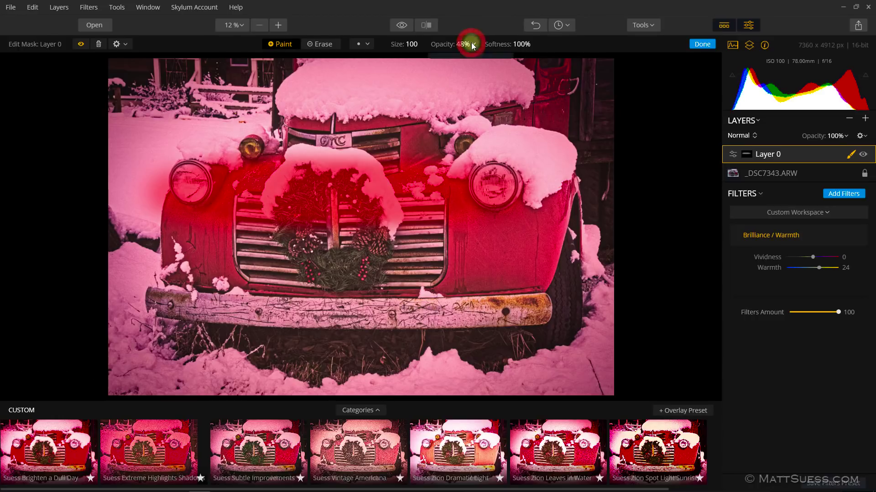
left_click_drag(467, 68, 505, 68)
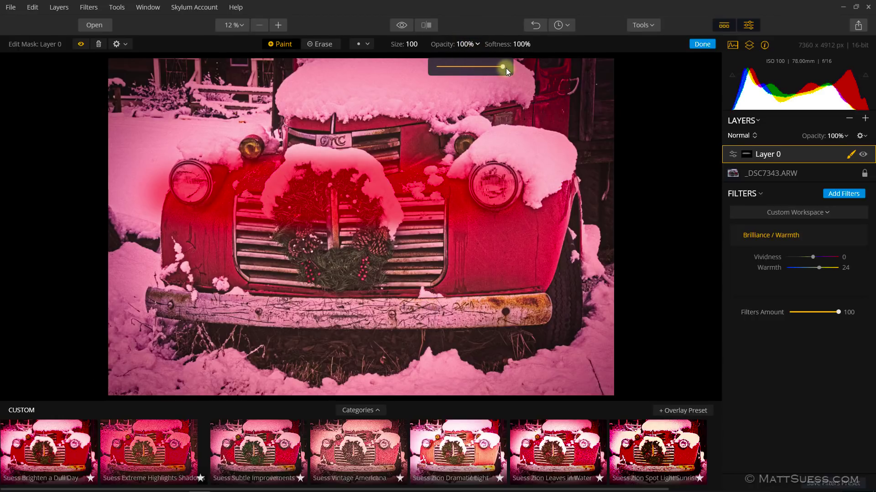
left_click(533, 44)
left_click(519, 67)
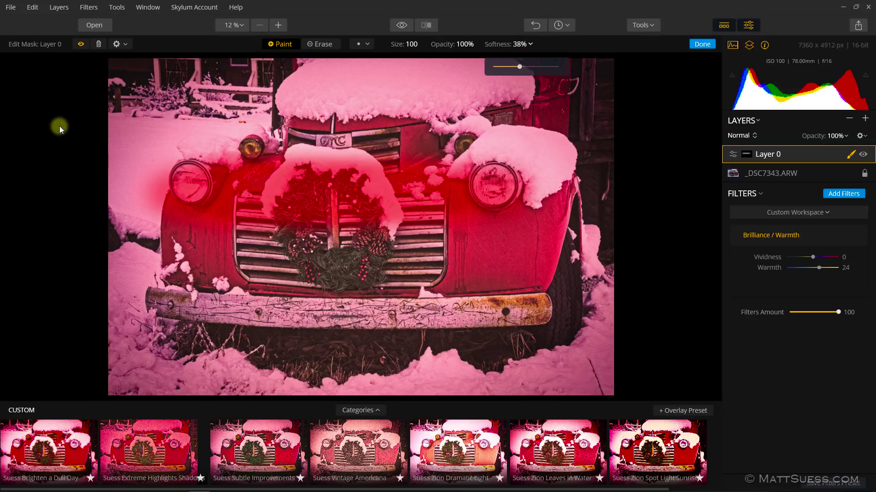
left_click(160, 191)
mouse_move(310, 175)
left_mouse_down()
mouse_move(133, 177)
mouse_move(454, 182)
left_mouse_up()
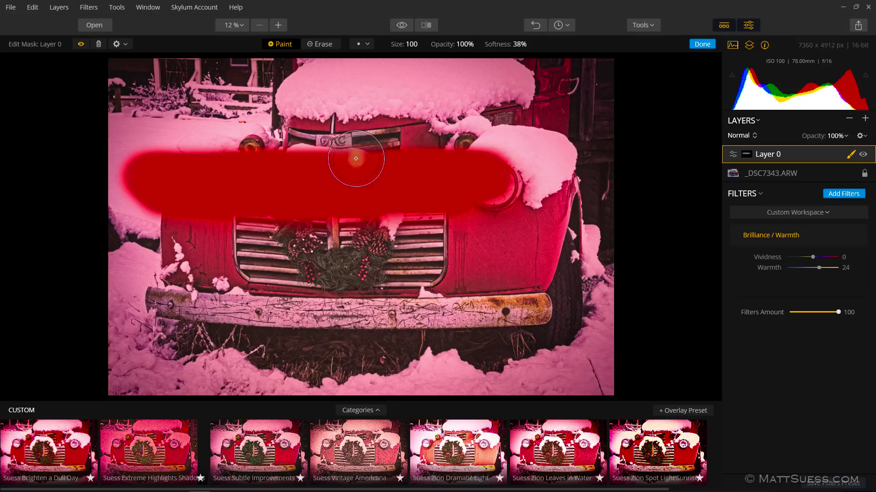
Try out different density and feather amounts on the Layer 0 mask
left_click(122, 44)
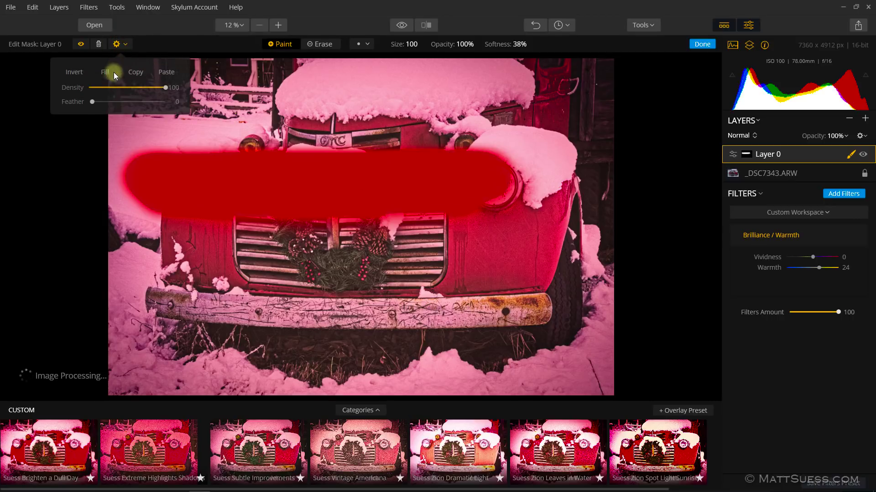
left_click_drag(123, 87, 156, 95)
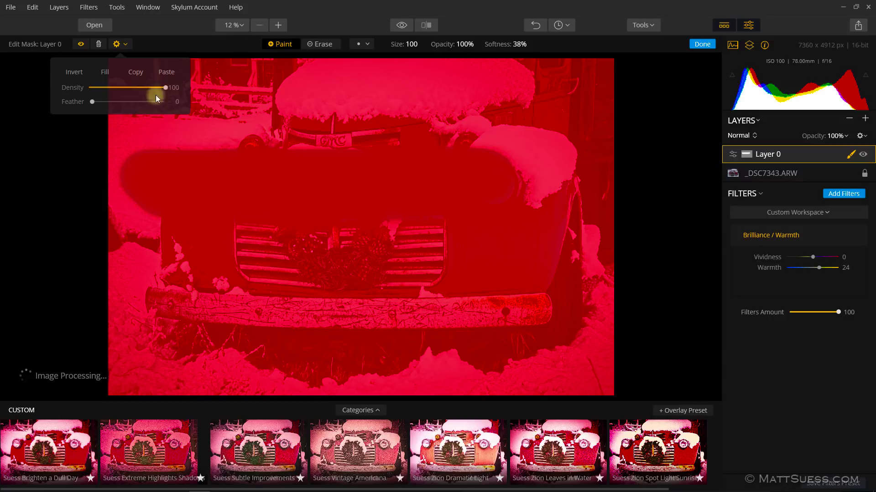
left_click(119, 101)
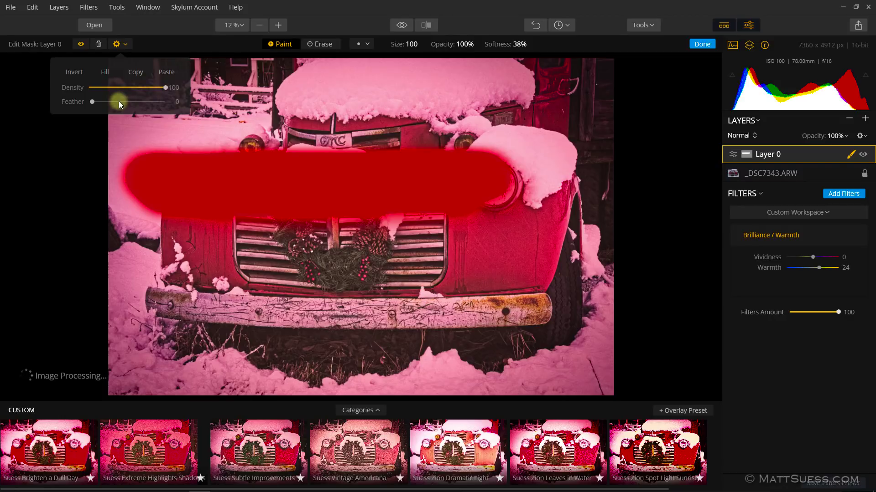
left_click(158, 102)
left_click_drag(158, 101, 108, 102)
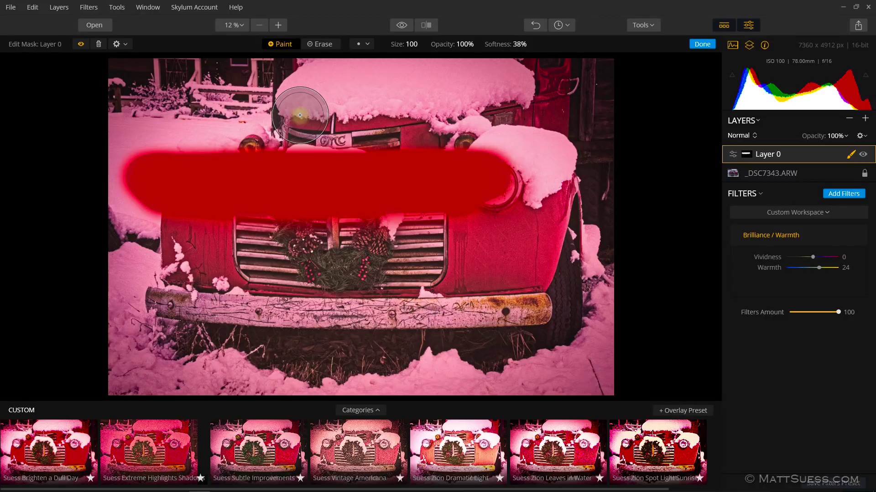
Switch the mask brush to Erase and erase along the painted band across the truck's front
key("x")
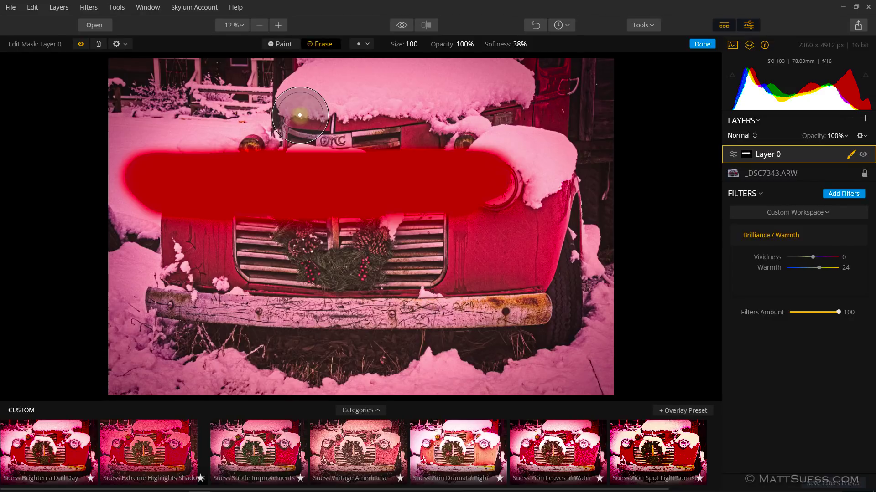
key("x")
key("x")
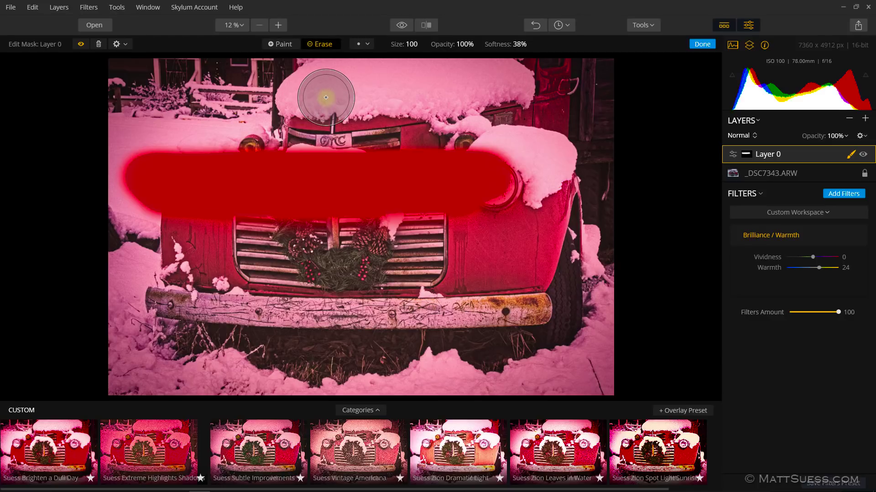
mouse_move(91, 176)
left_mouse_down()
mouse_move(137, 169)
mouse_move(152, 218)
mouse_move(420, 229)
mouse_move(516, 180)
mouse_move(399, 194)
mouse_move(483, 212)
left_mouse_up()
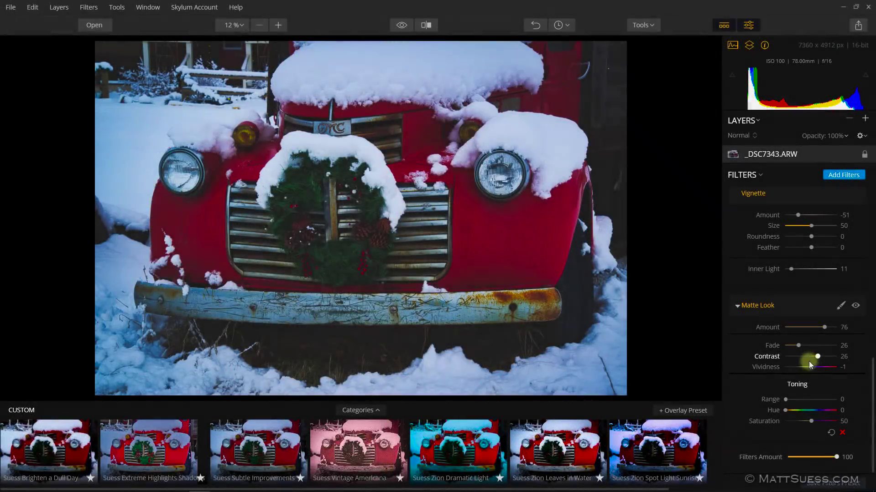
Set the Matte Look filter's blend mode to Overlay, and switch it to Multiply
right_click(778, 307)
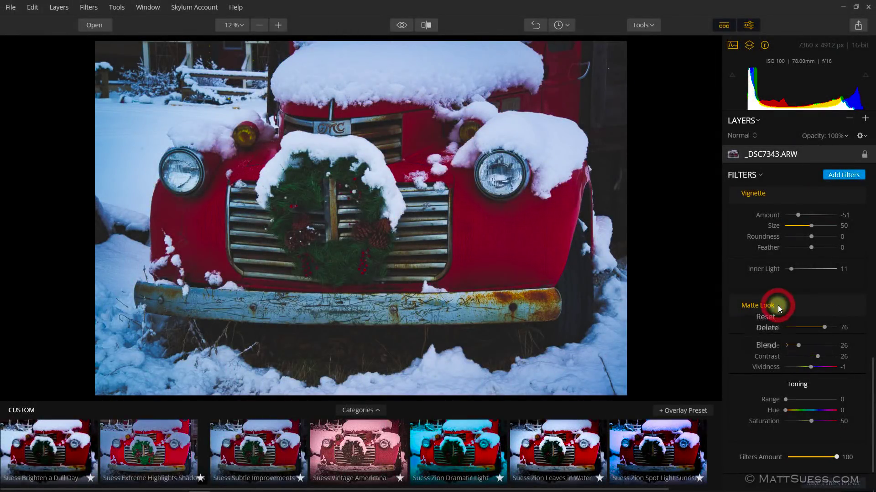
mouse_move(776, 349)
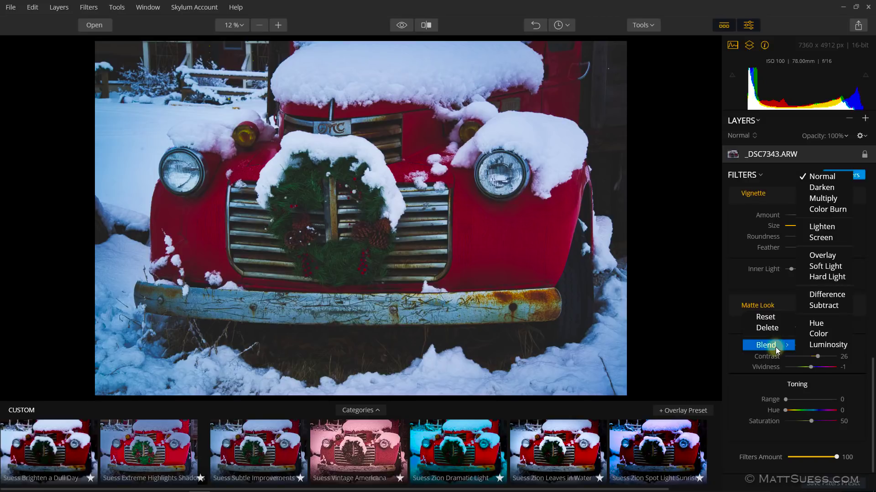
left_click(776, 306)
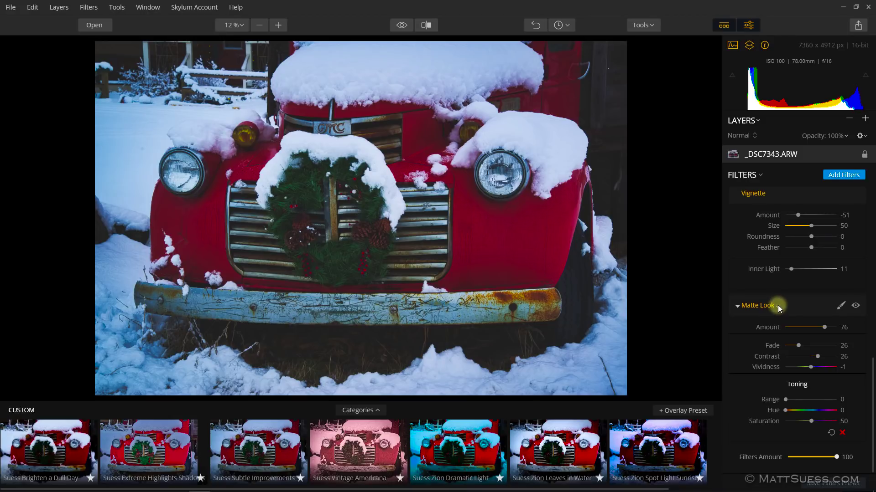
right_click(778, 305)
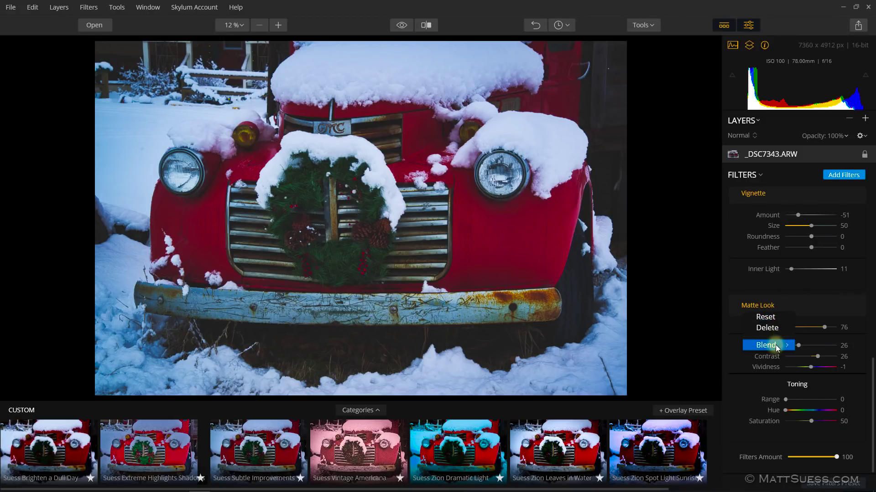
mouse_move(777, 347)
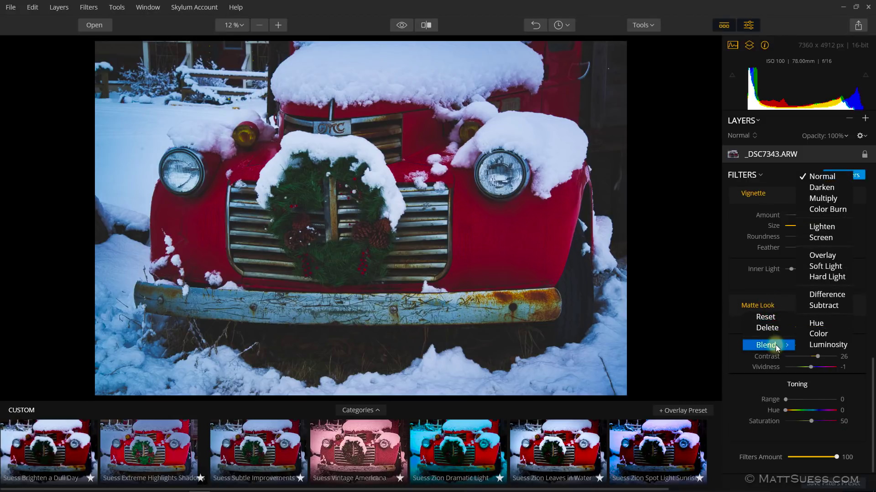
left_click(822, 256)
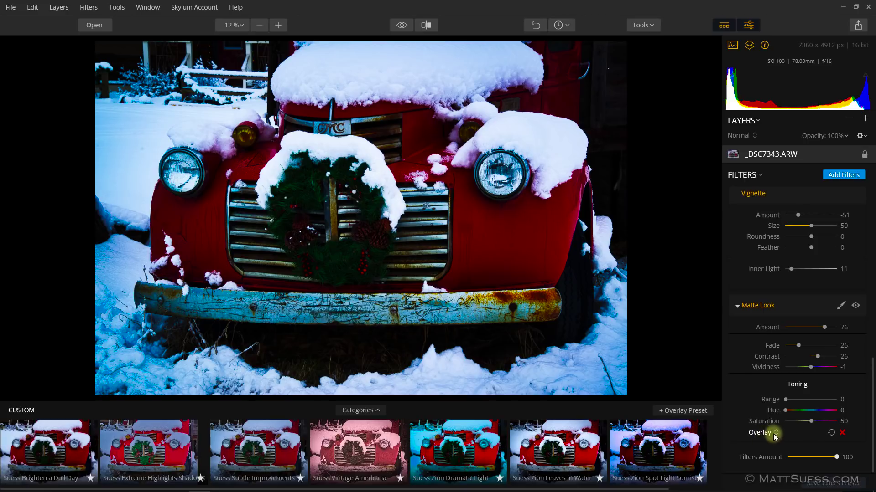
left_click(776, 434)
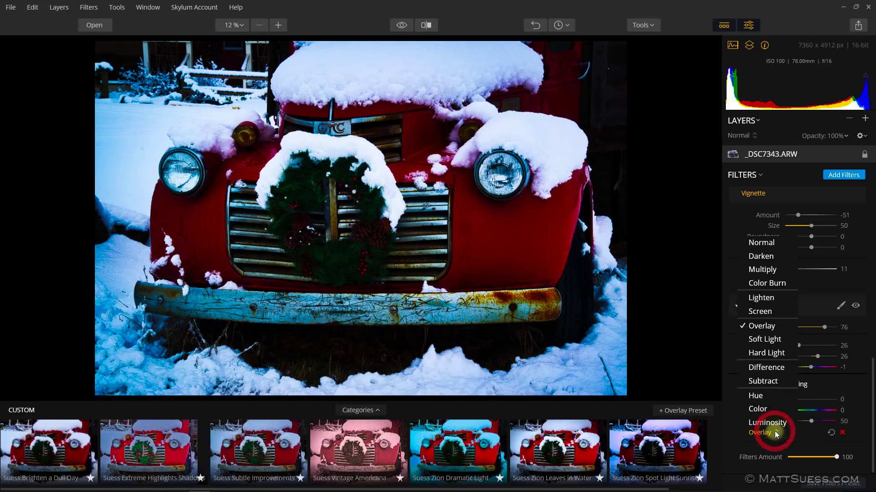
left_click(750, 272)
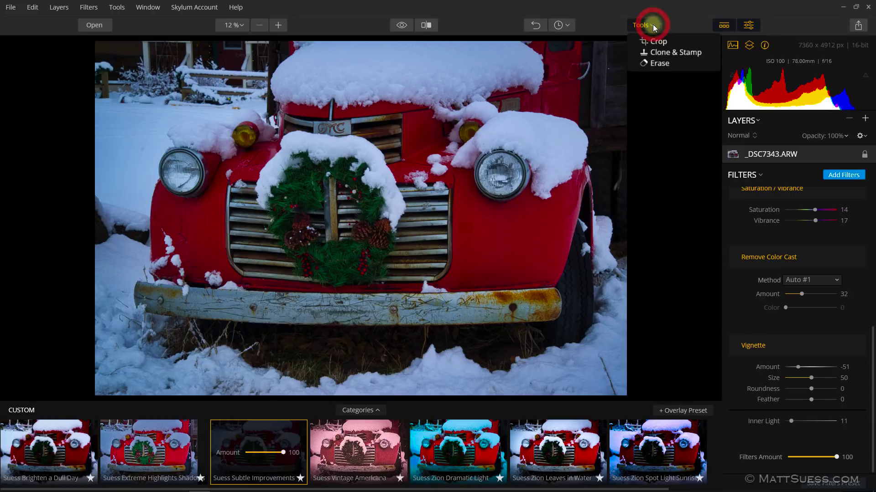
Start the Clone & Stamp tool and set the truck's right-hand headlight as the clone source
left_click(662, 53)
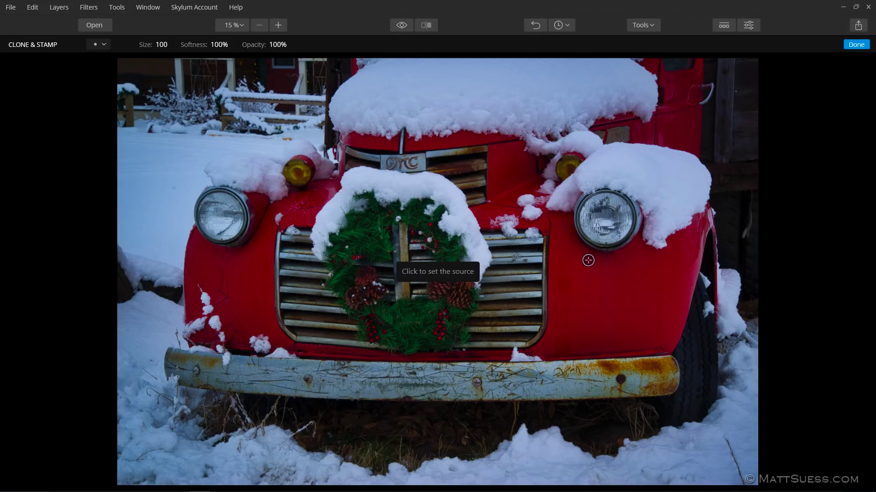
left_click(570, 277)
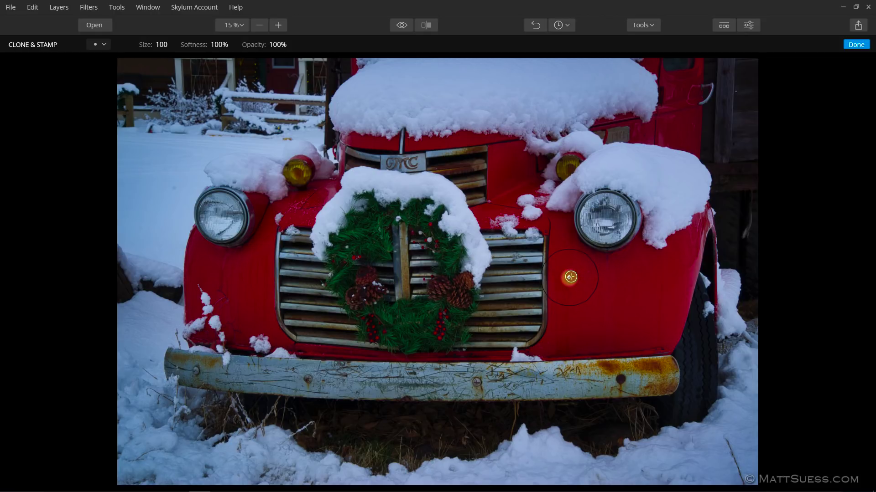
left_click(605, 219, "alt")
Stamp a copy of the sampled headlight onto the red fender directly below the original
left_click(623, 288)
mouse_move(623, 288)
left_mouse_down()
mouse_move(610, 322)
mouse_move(611, 292)
left_mouse_up()
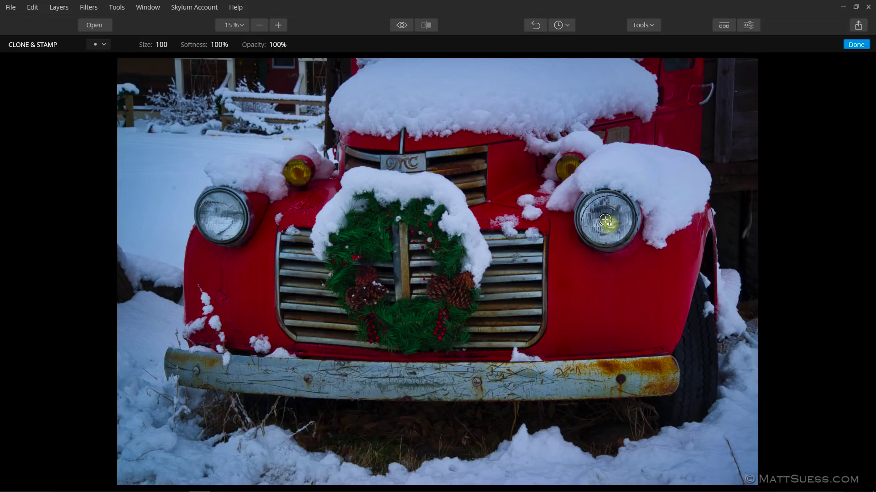
left_click(224, 47)
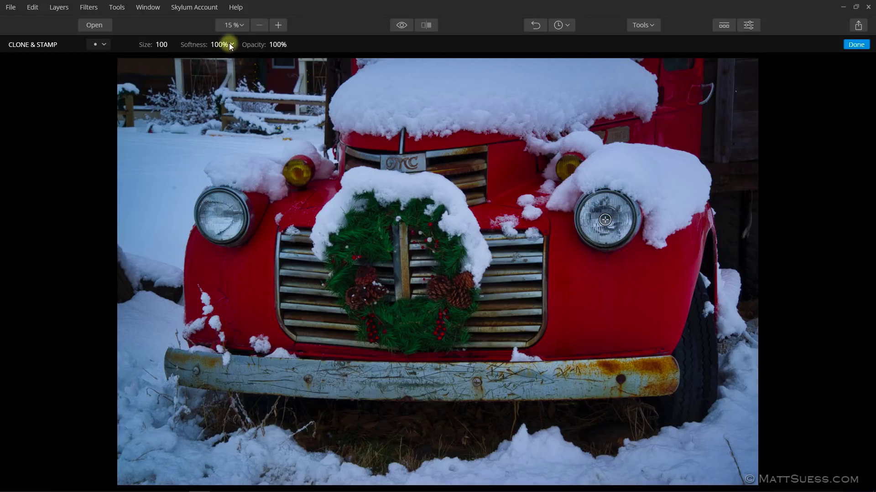
left_click(231, 45)
left_click(614, 283)
left_click_drag(614, 282, 606, 292)
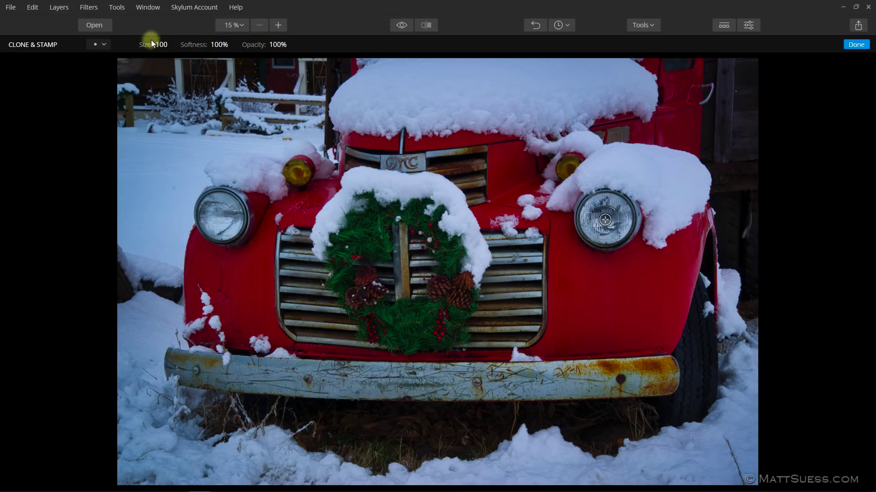
left_click(619, 291)
mouse_move(619, 290)
left_mouse_down()
mouse_move(599, 304)
mouse_move(629, 294)
mouse_move(611, 285)
mouse_move(618, 299)
mouse_move(605, 301)
mouse_move(614, 304)
mouse_move(605, 219)
mouse_move(611, 294)
left_mouse_up()
left_click_drag(164, 201, 152, 197)
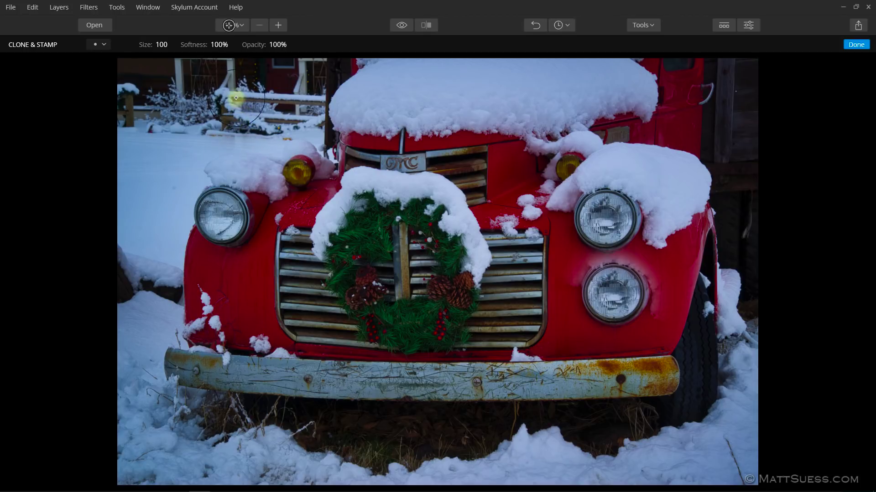
Set the Clone & Stamp softness to 56% and try the softer brush on the photo
left_click(232, 43)
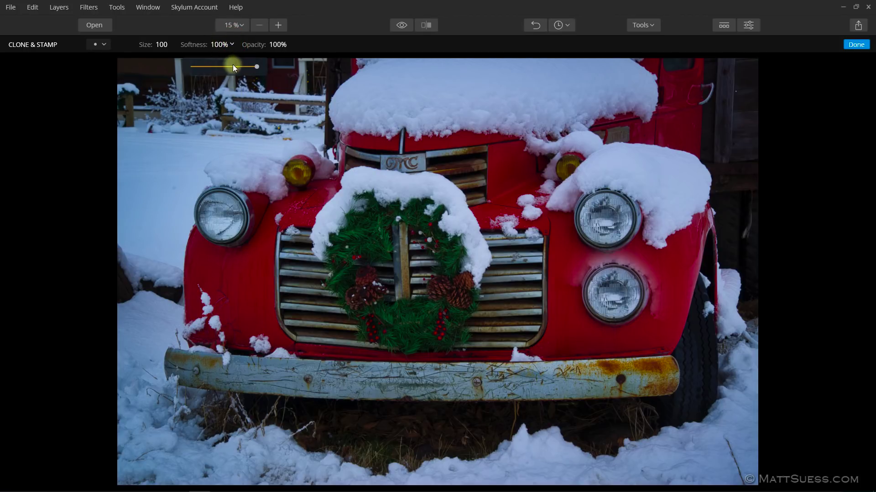
mouse_move(228, 67)
left_mouse_down()
mouse_move(249, 67)
mouse_move(253, 81)
mouse_move(180, 81)
mouse_move(255, 93)
mouse_move(201, 88)
mouse_move(228, 91)
mouse_move(214, 91)
left_mouse_up()
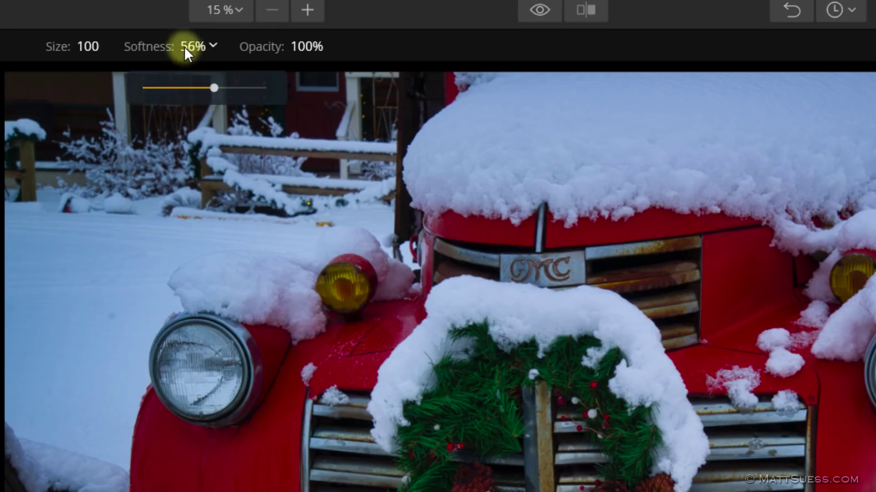
mouse_move(183, 248)
left_mouse_down()
mouse_move(130, 280)
mouse_move(92, 344)
mouse_move(100, 353)
left_mouse_up()
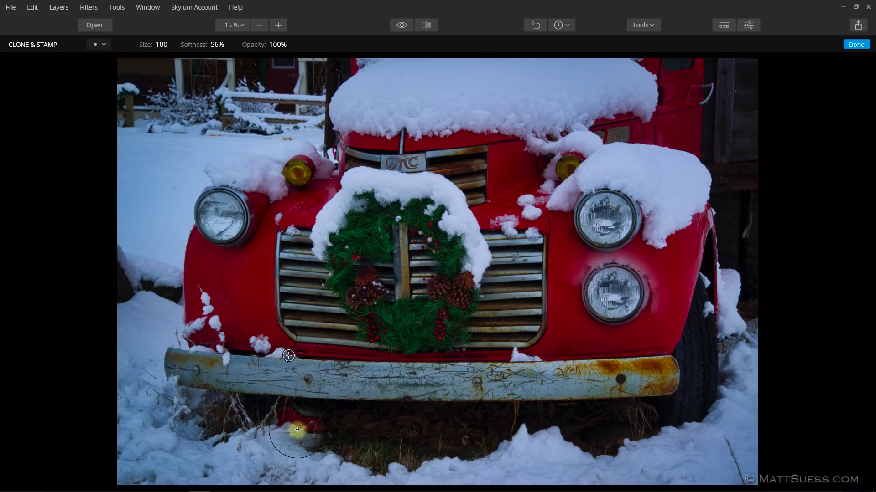
Try out clone dabs over the wreath and the left fender at zoom levels between 15% and 58%
scroll(283, 308, "up", 1)
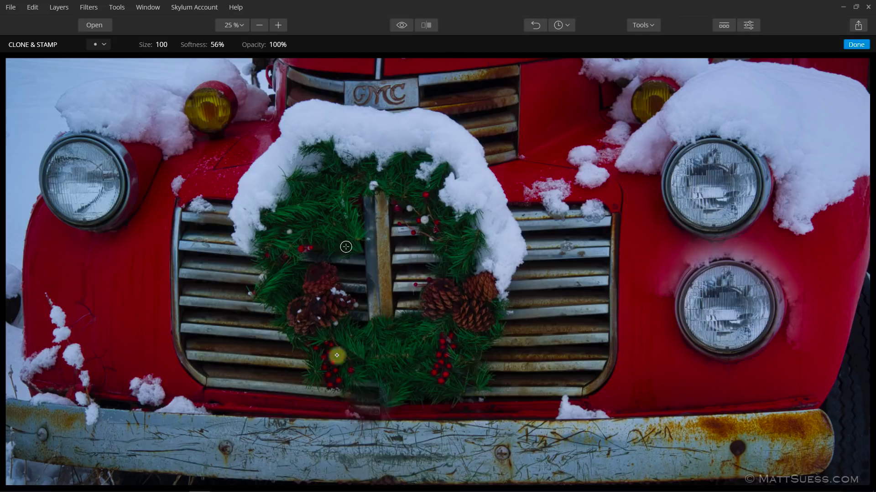
left_click(261, 356)
key("ctrl+z")
left_click(90, 224)
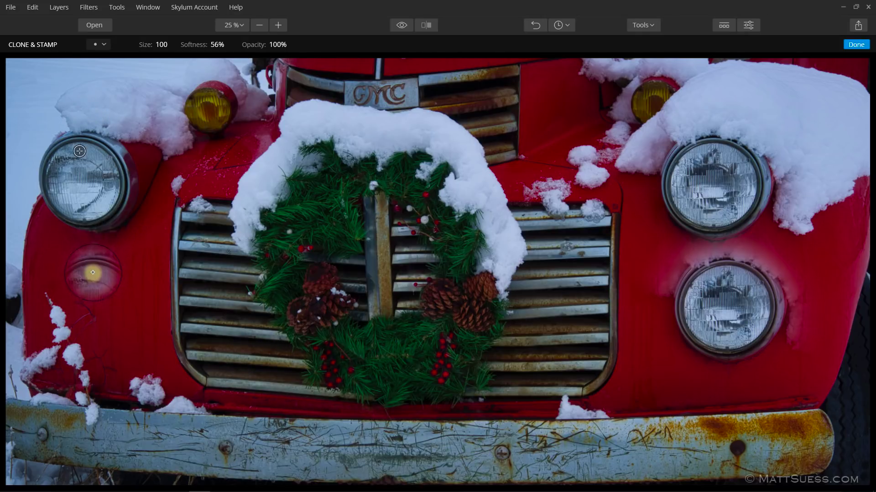
key("ctrl+minus")
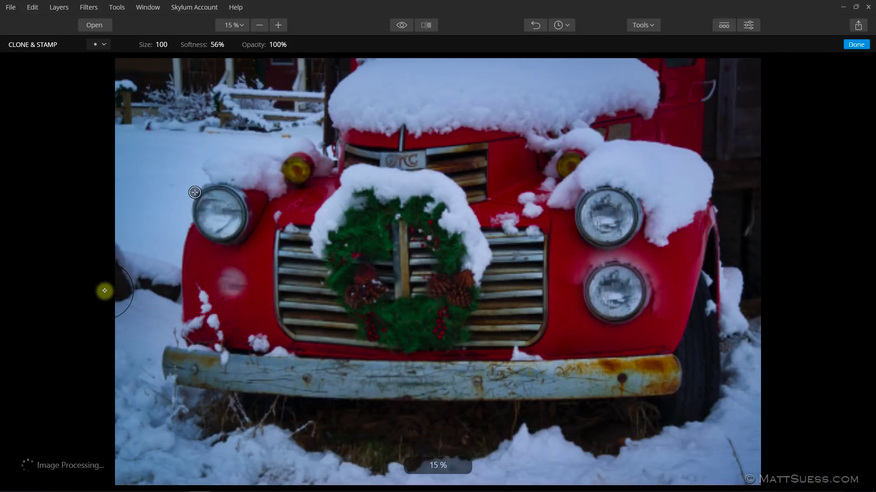
key("ctrl+plus")
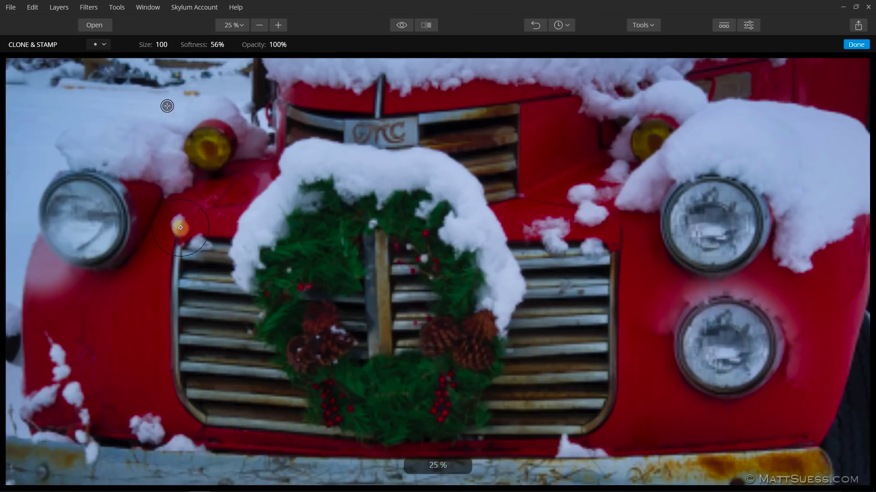
key("ctrl+plus")
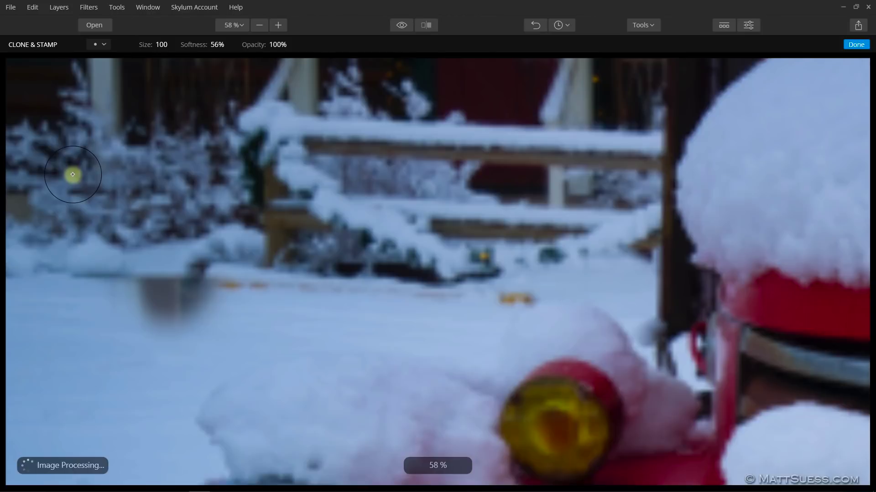
key("ctrl+minus")
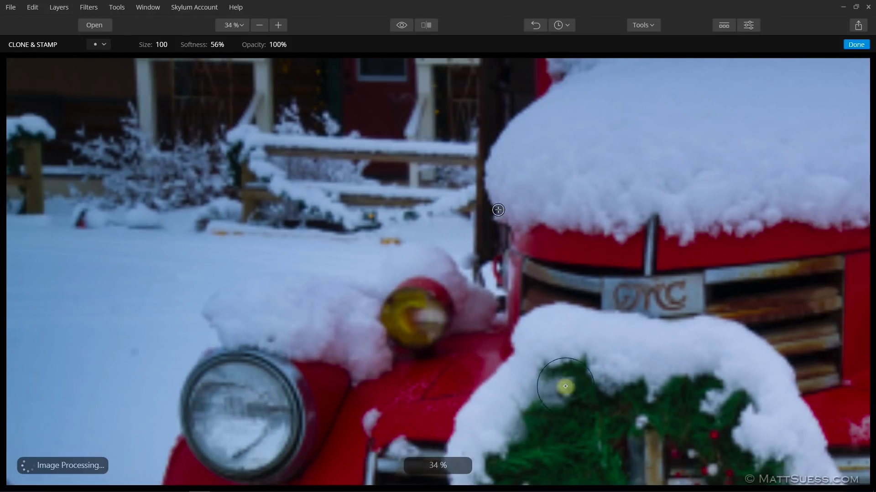
key("ctrl+minus")
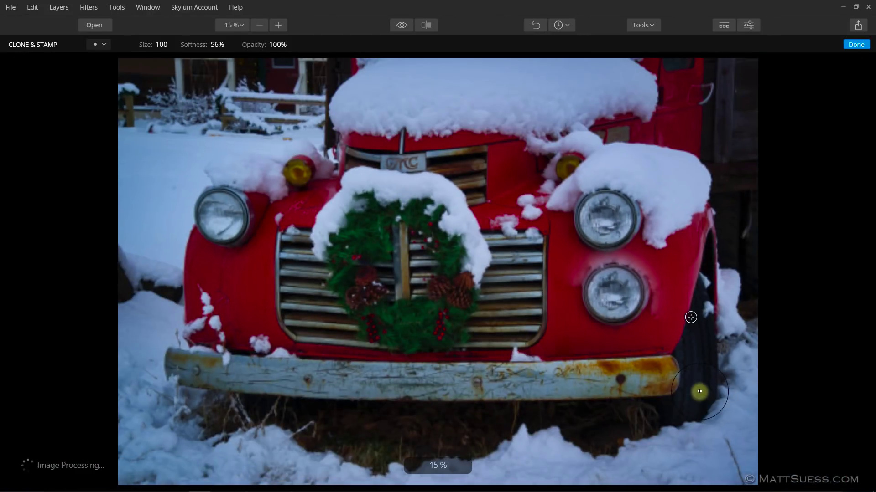
key("ctrl+plus")
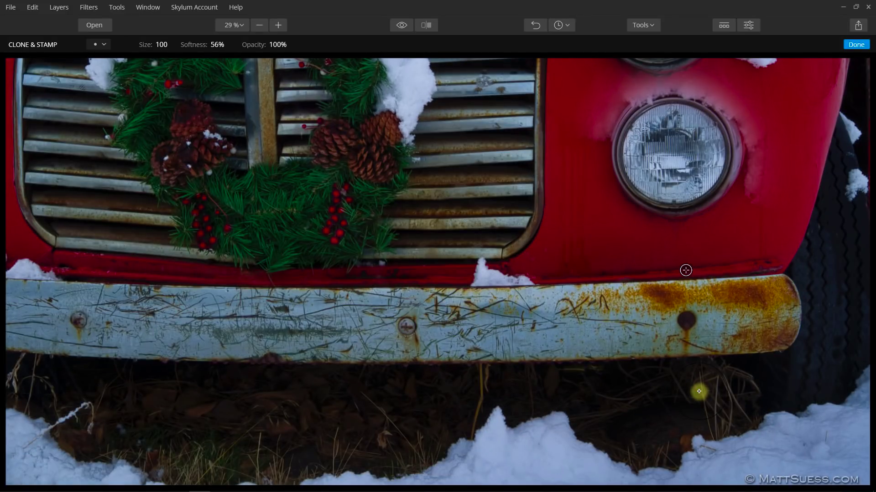
Stamp a test clone on the snow beside the left headlight and undo it
left_click(698, 391)
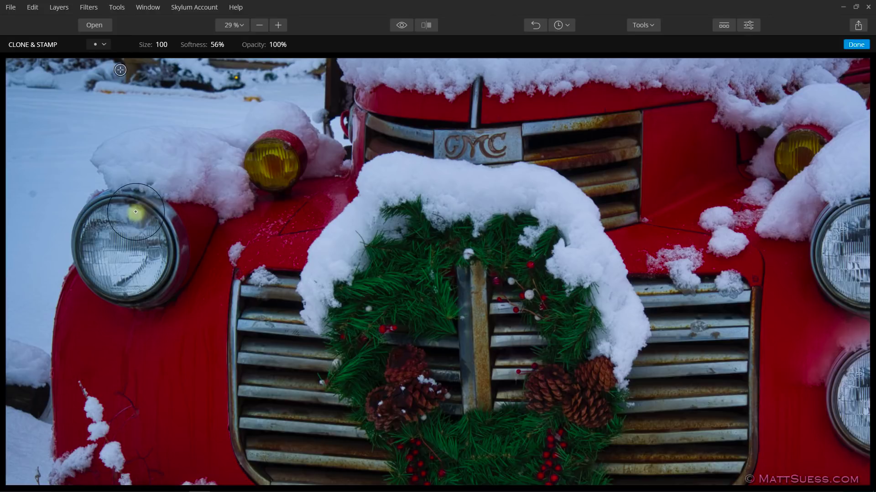
left_click(49, 148)
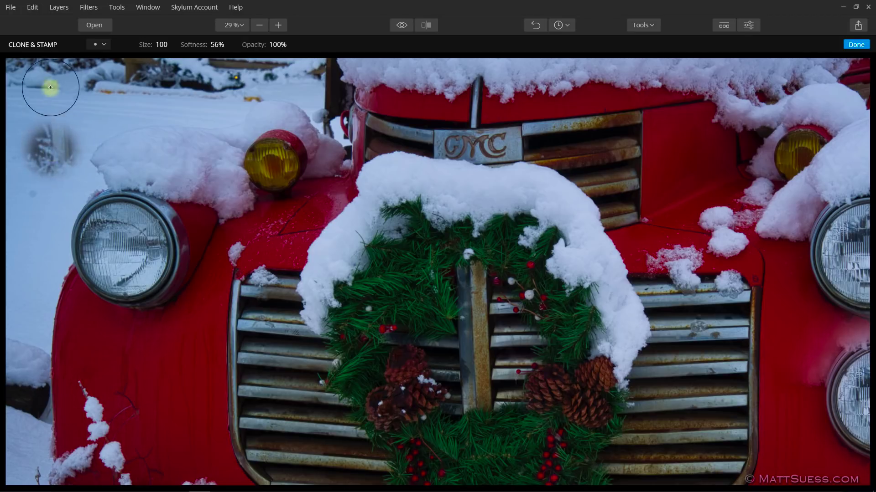
key("ctrl+z")
left_click(33, 7)
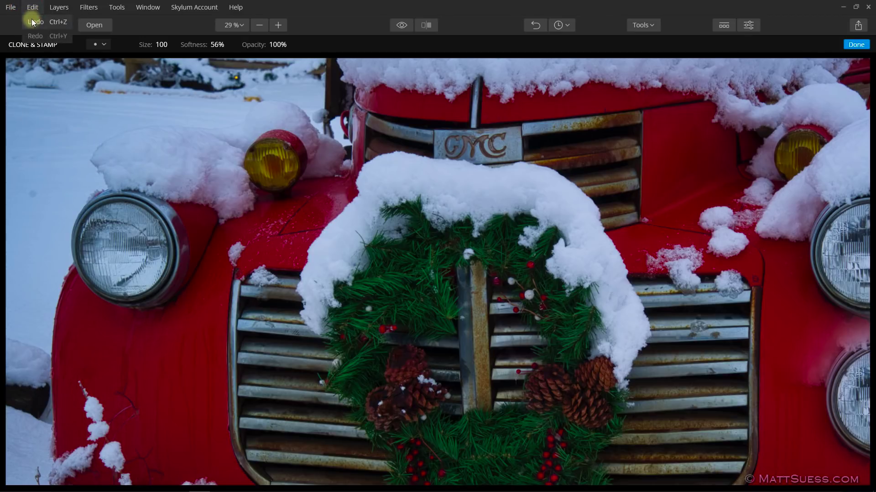
left_click(33, 22)
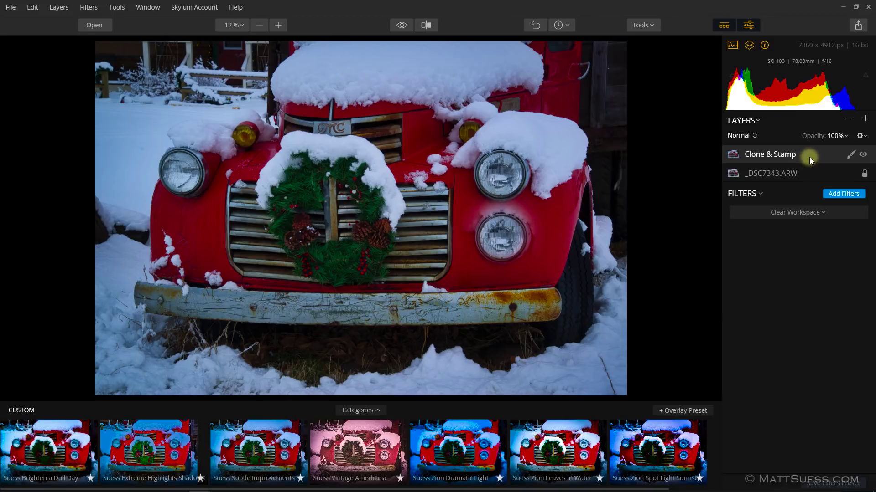
Hide and show the Clone & Stamp layer to compare the photo with and without the cloned headlight
left_click(863, 155)
left_click(863, 155)
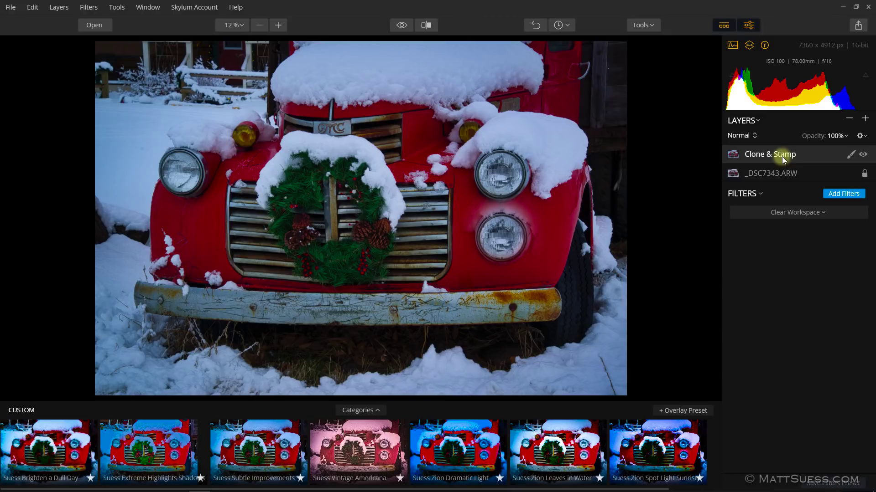
Switch to Chrome and view the camera list in the macphun.com blog post on Luminar 2018
key("alt+Tab")
key("alt+Tab")
key("alt+Tab")
key("alt+Tab")
key("alt+Tab")
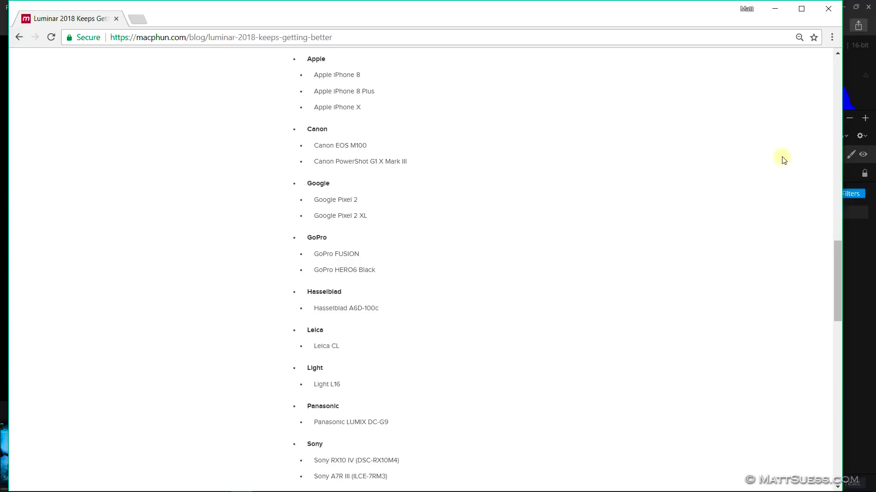